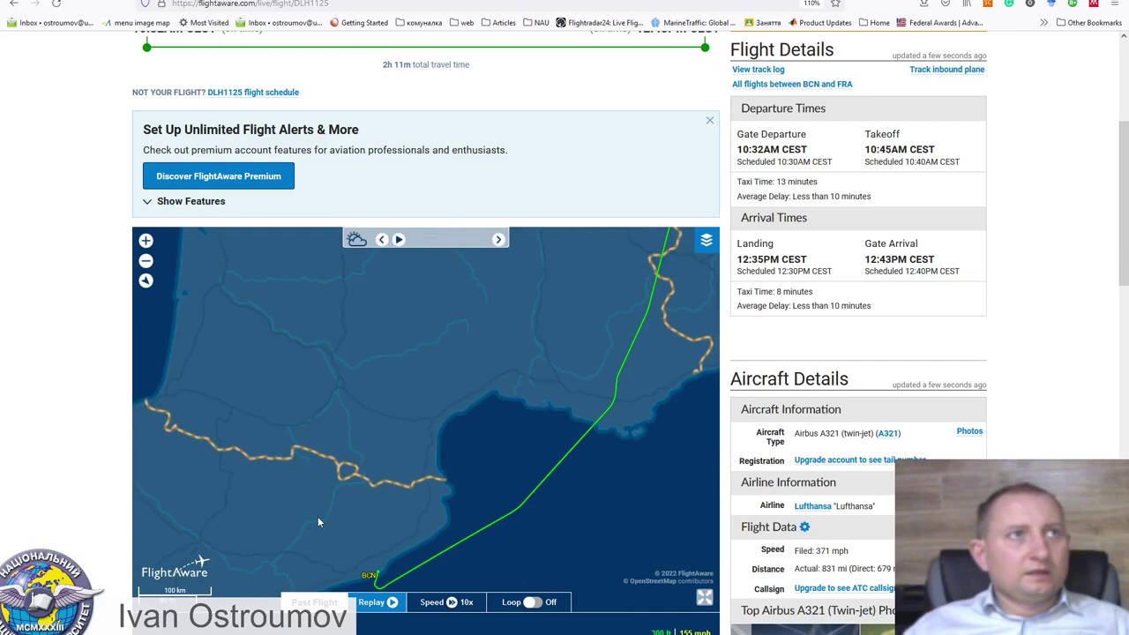
Step: Open the DLH1125 flight's track log and copy all of its position rows from departure to landing
{"action": "scroll", "coordinate": [318, 522], "scroll_direction": "down", "scroll_amount": 2}
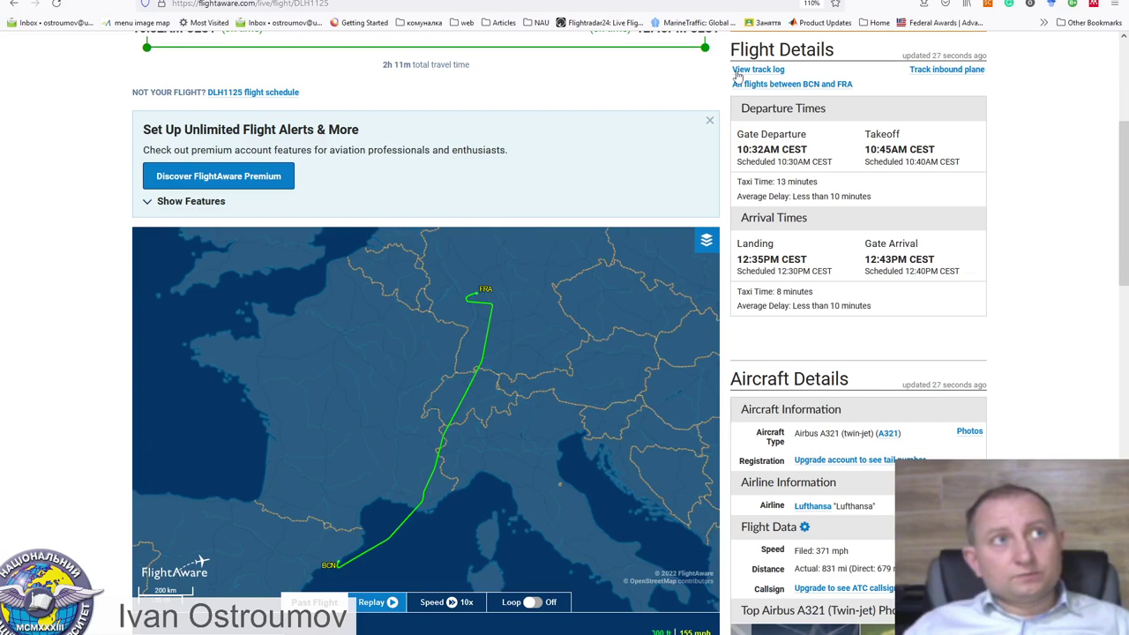
{"action": "left_click", "coordinate": [738, 71]}
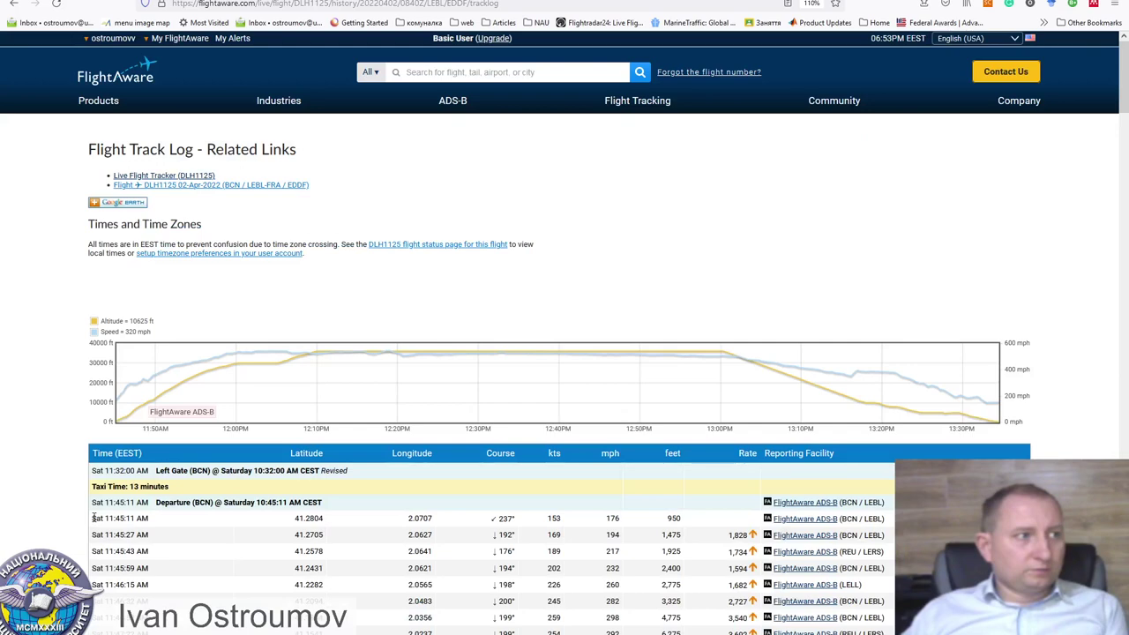
{"action": "scroll", "coordinate": [761, 574], "scroll_direction": "down", "scroll_amount": 15}
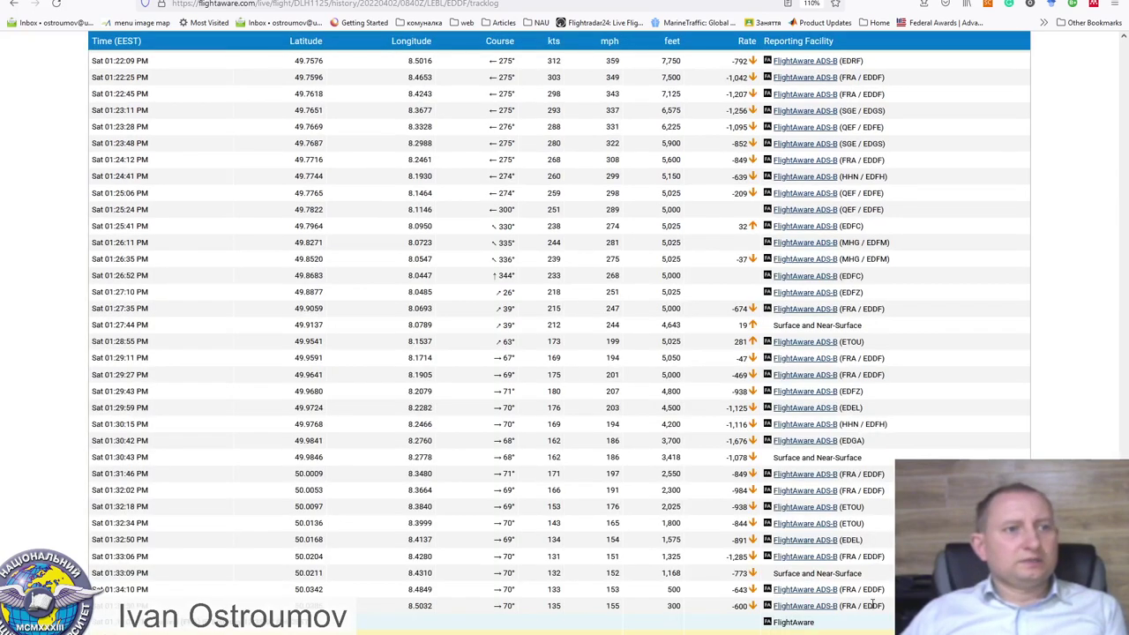
{"action": "key", "text": "ctrl+a"}
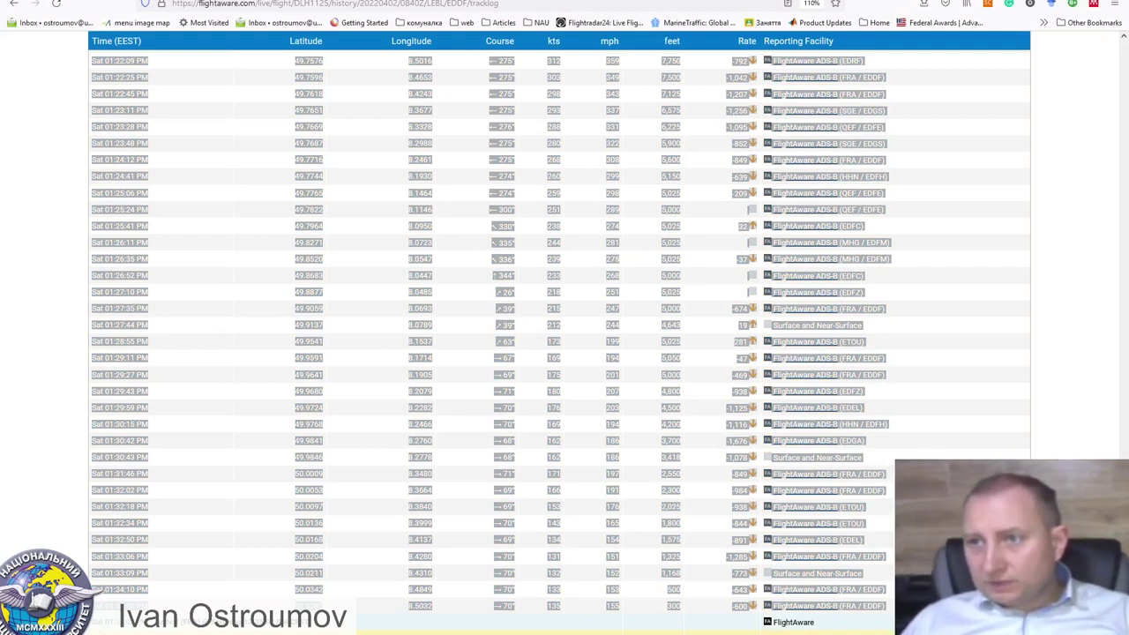
Step: Switch to MATLAB and remove all existing workspace variables with the command clear all
{"action": "key", "text": "alt+Tab"}
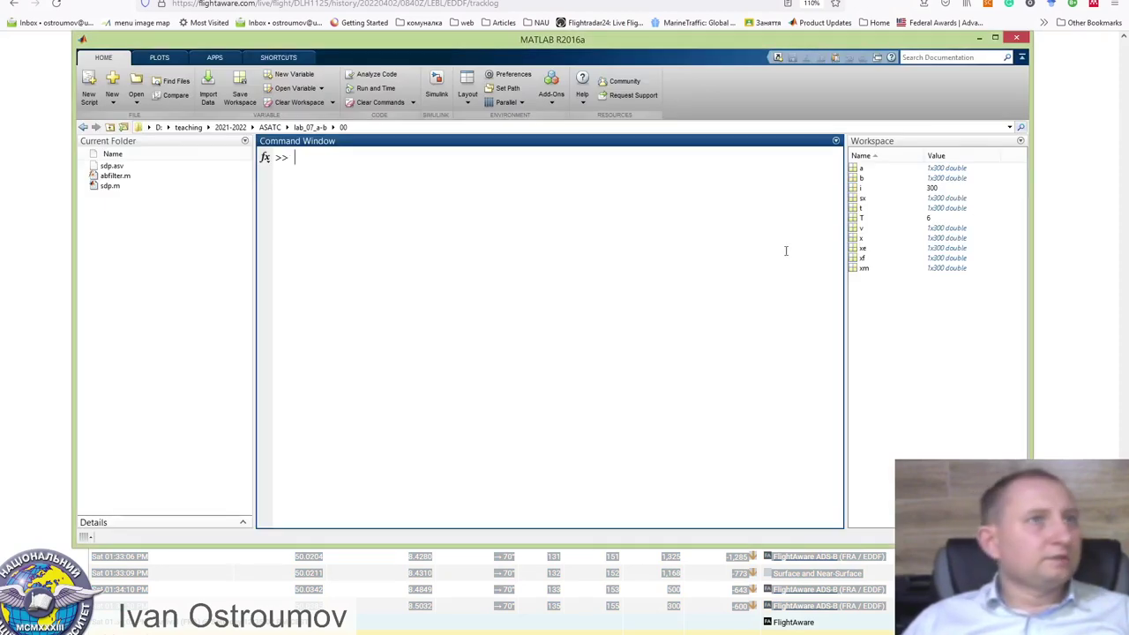
{"action": "left_click", "coordinate": [312, 161]}
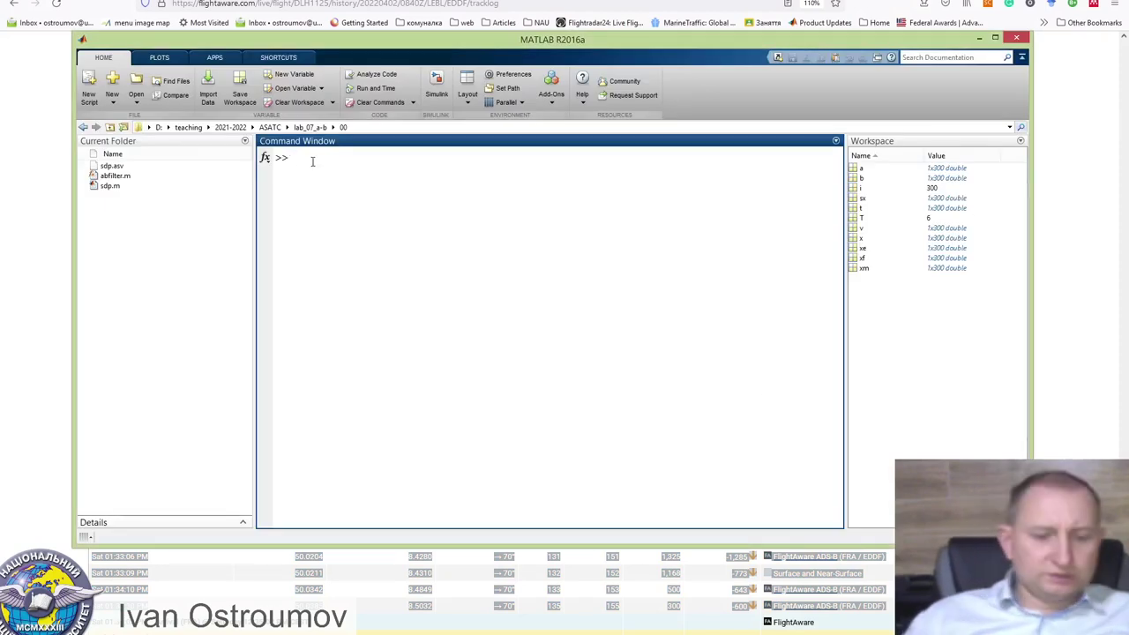
{"action": "type", "text": "cl"}
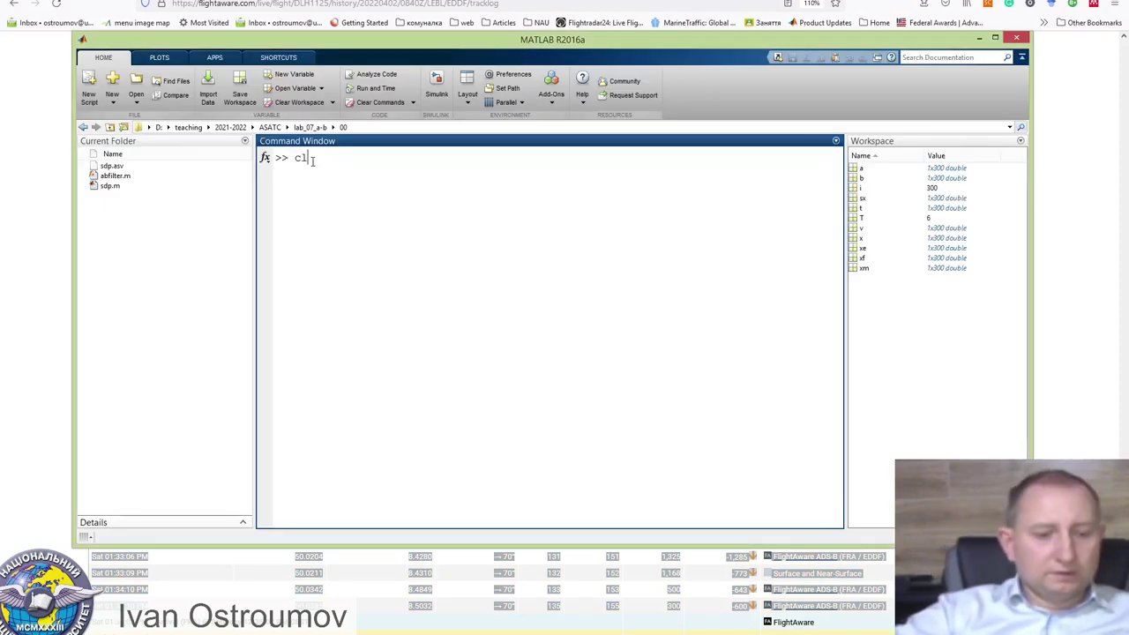
{"action": "type", "text": "ear all"}
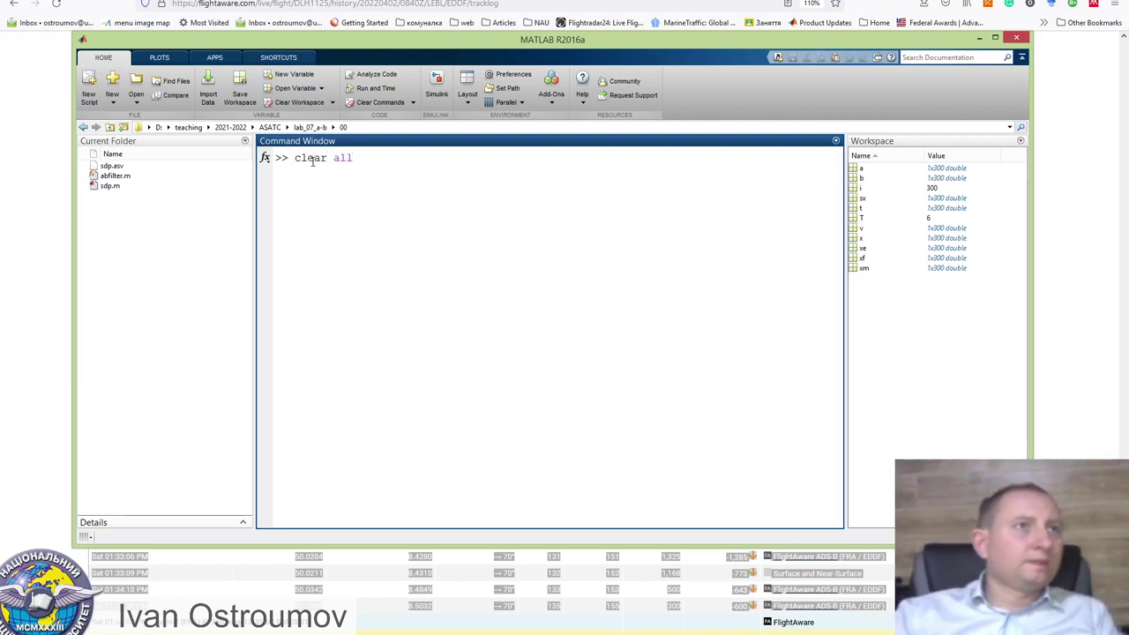
{"action": "key", "text": "Return"}
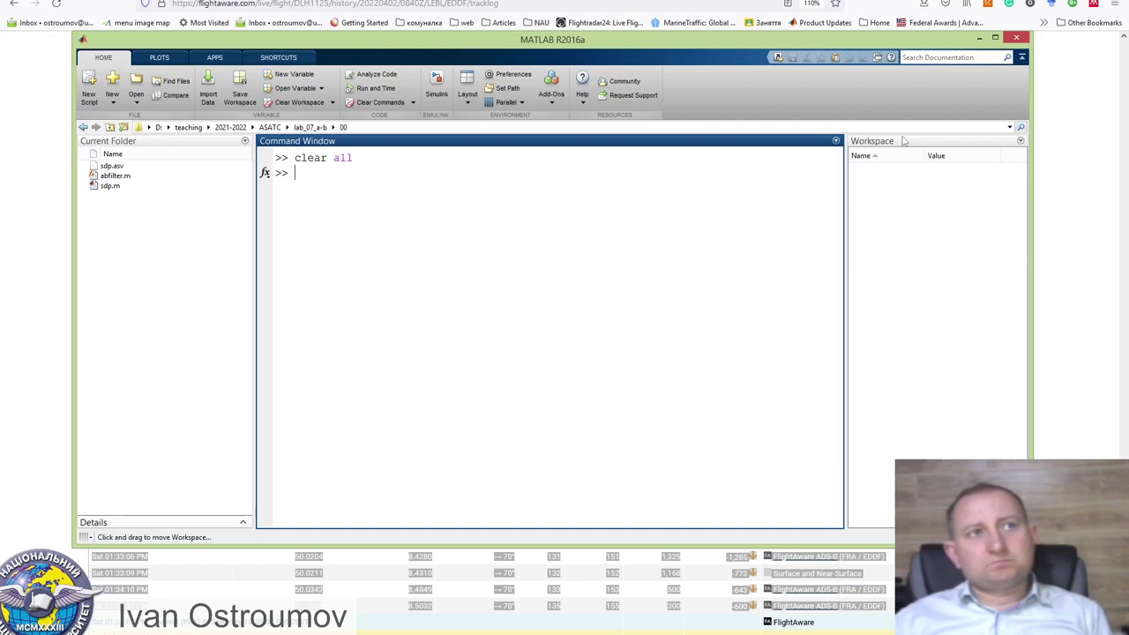
Step: Paste the copied track log into the workspace and move the resulting Import window fully into view
{"action": "right_click", "coordinate": [896, 257]}
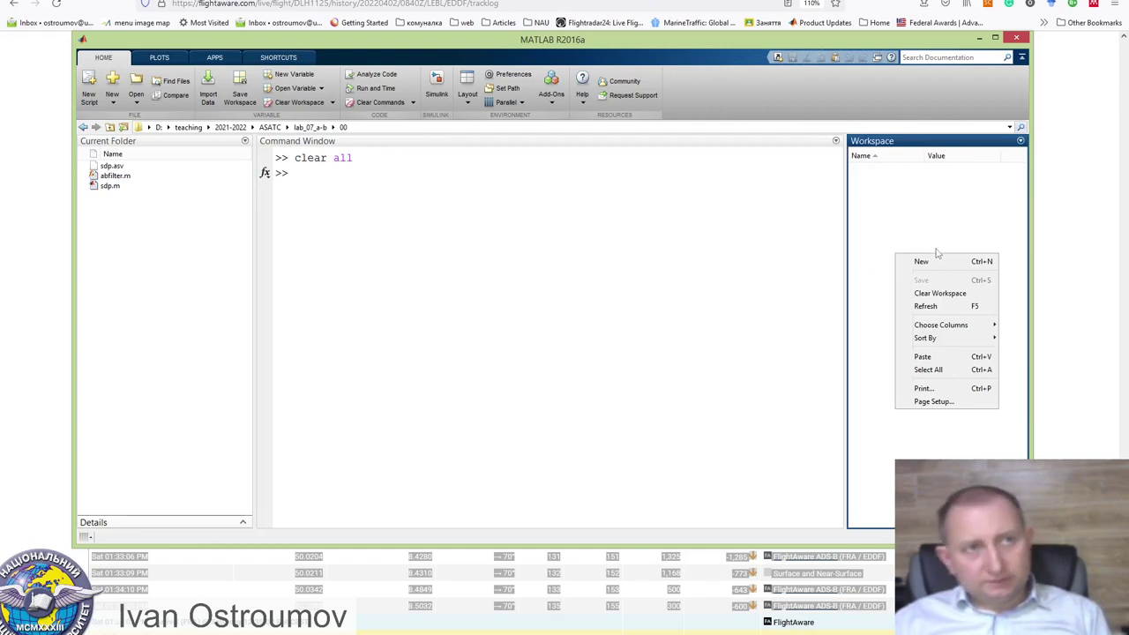
{"action": "left_click", "coordinate": [923, 357]}
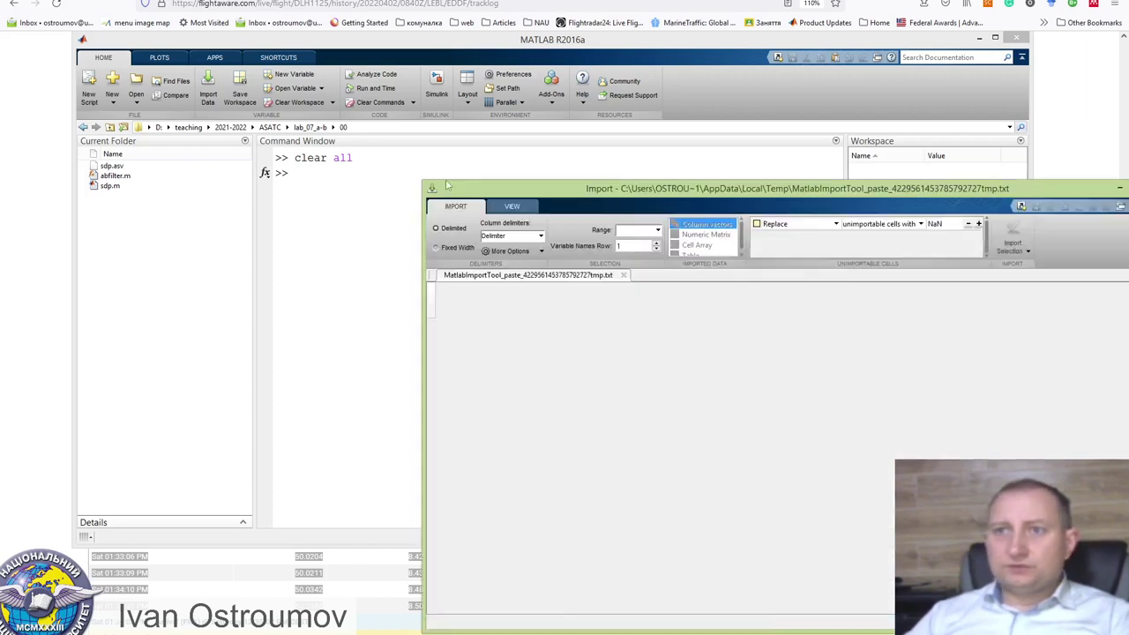
{"action": "left_click_drag", "start_coordinate": [502, 195], "coordinate": [215, 69]}
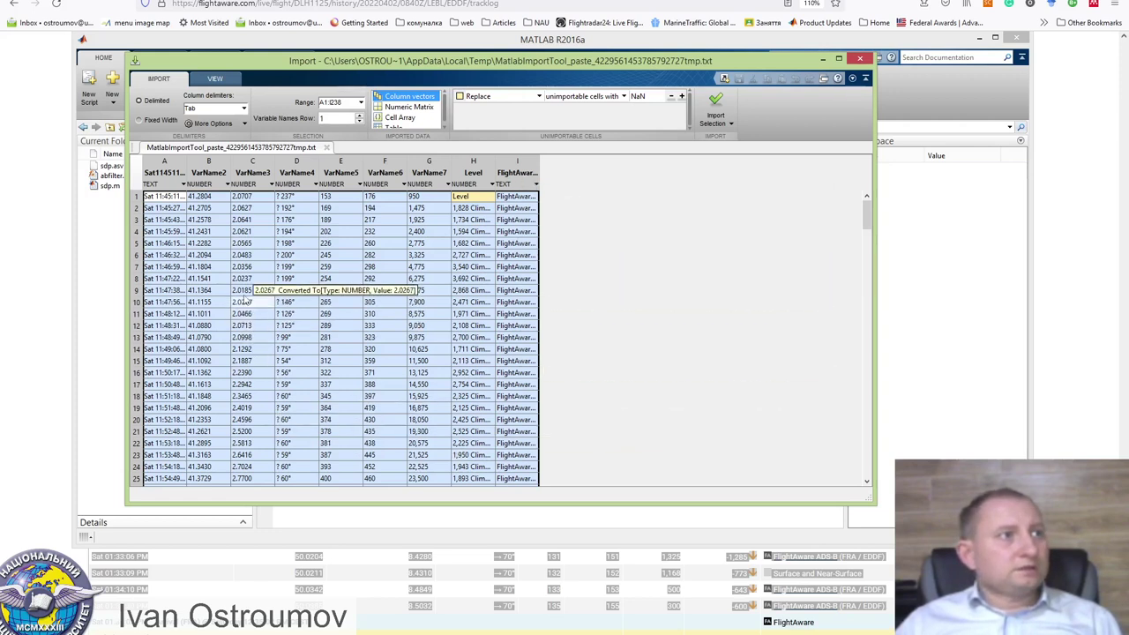
Step: Rename import columns A, B and C as t, lat and lon
{"action": "double_click", "coordinate": [168, 173]}
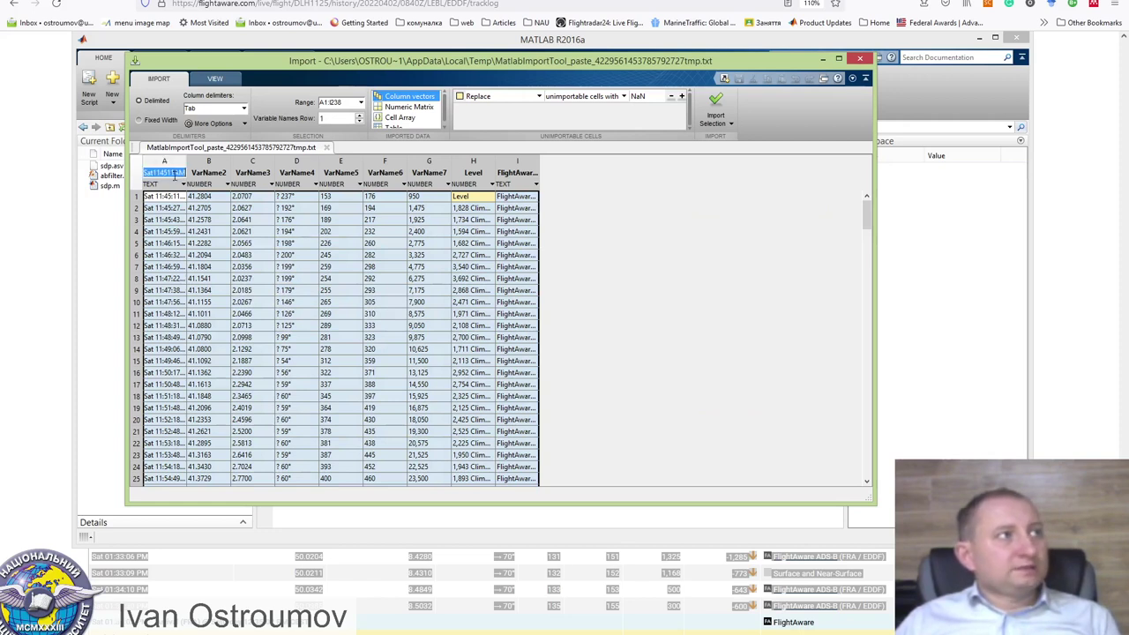
{"action": "type", "text": "t"}
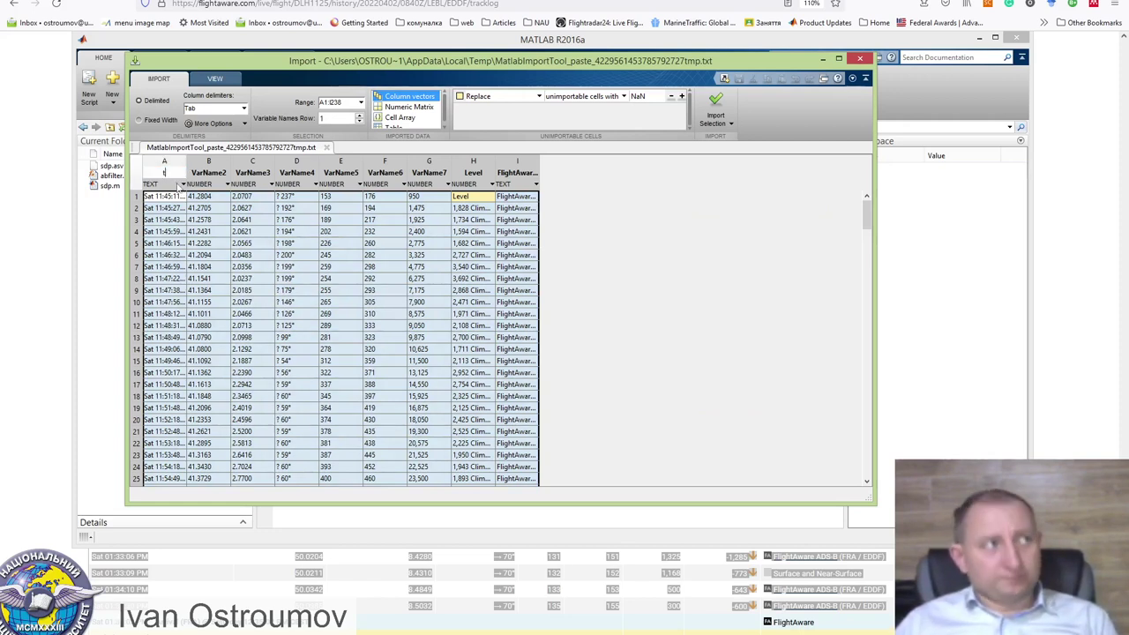
{"action": "left_click", "coordinate": [216, 172]}
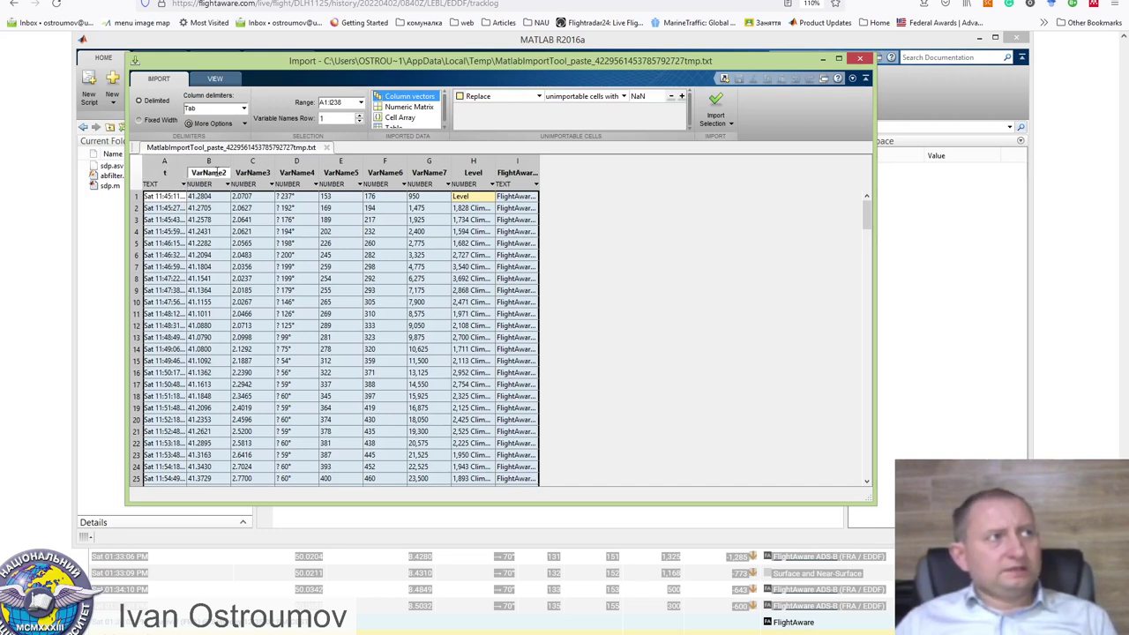
{"action": "double_click", "coordinate": [218, 172]}
{"action": "type", "text": "lat"}
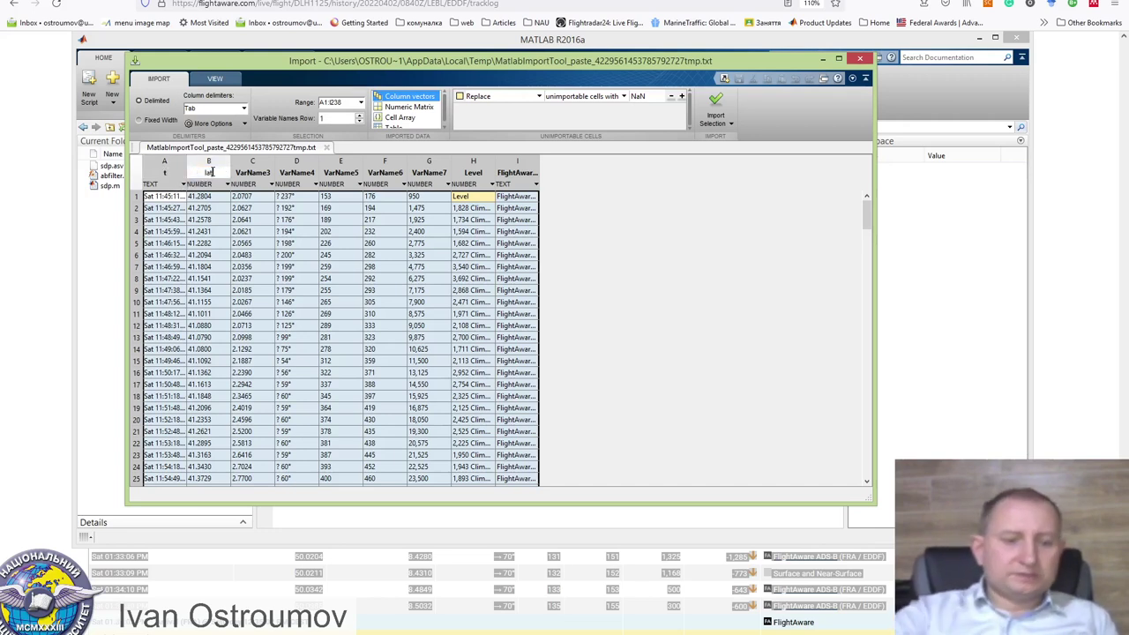
{"action": "double_click", "coordinate": [254, 170]}
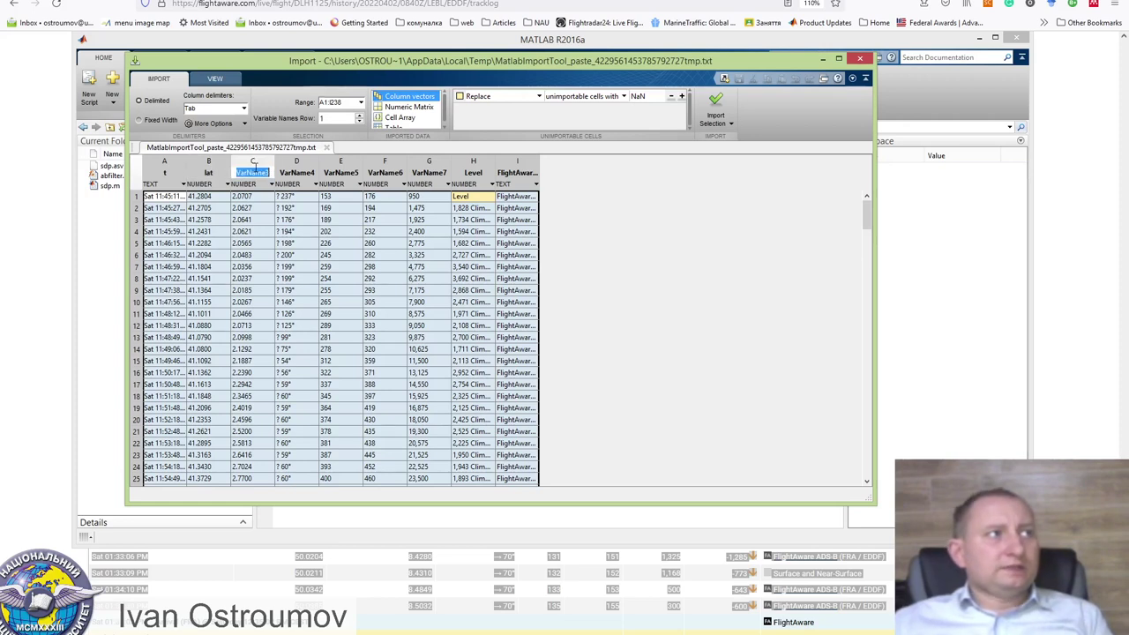
{"action": "key", "text": "BackSpace"}
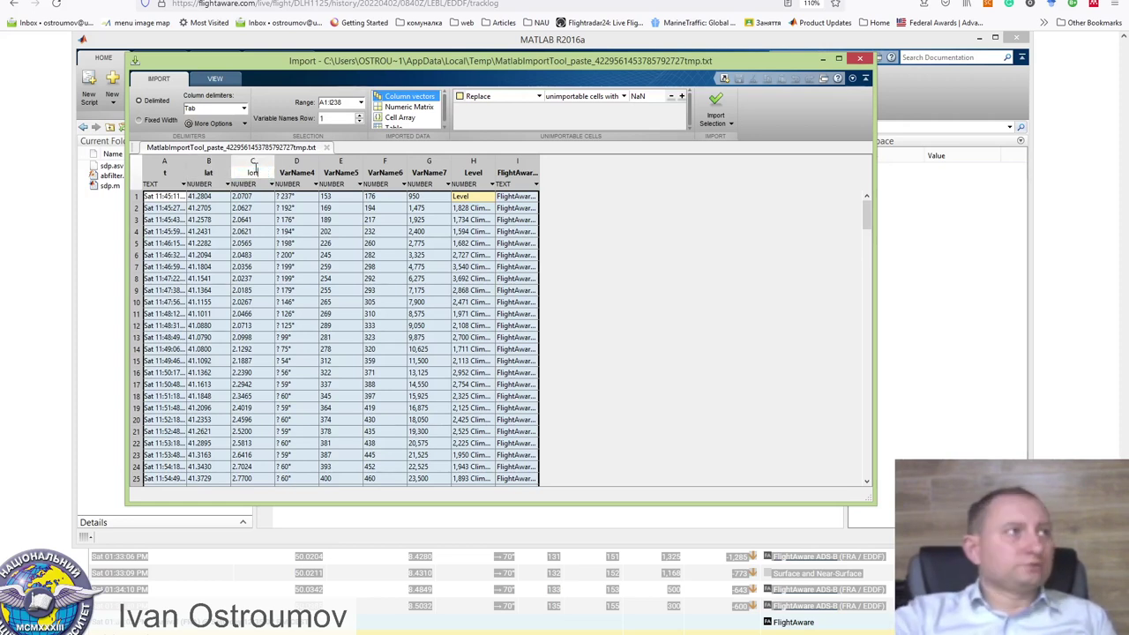
{"action": "type", "text": "lon"}
Step: Rename import column G, which holds the altitude in feet, as alt
{"action": "double_click", "coordinate": [428, 172]}
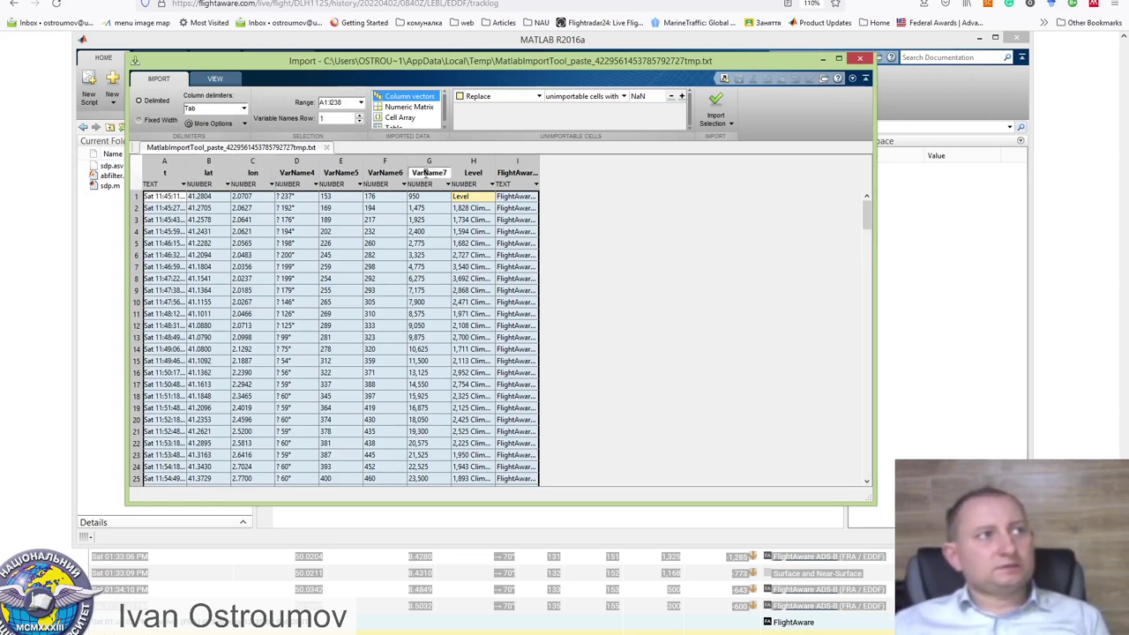
{"action": "double_click", "coordinate": [428, 172]}
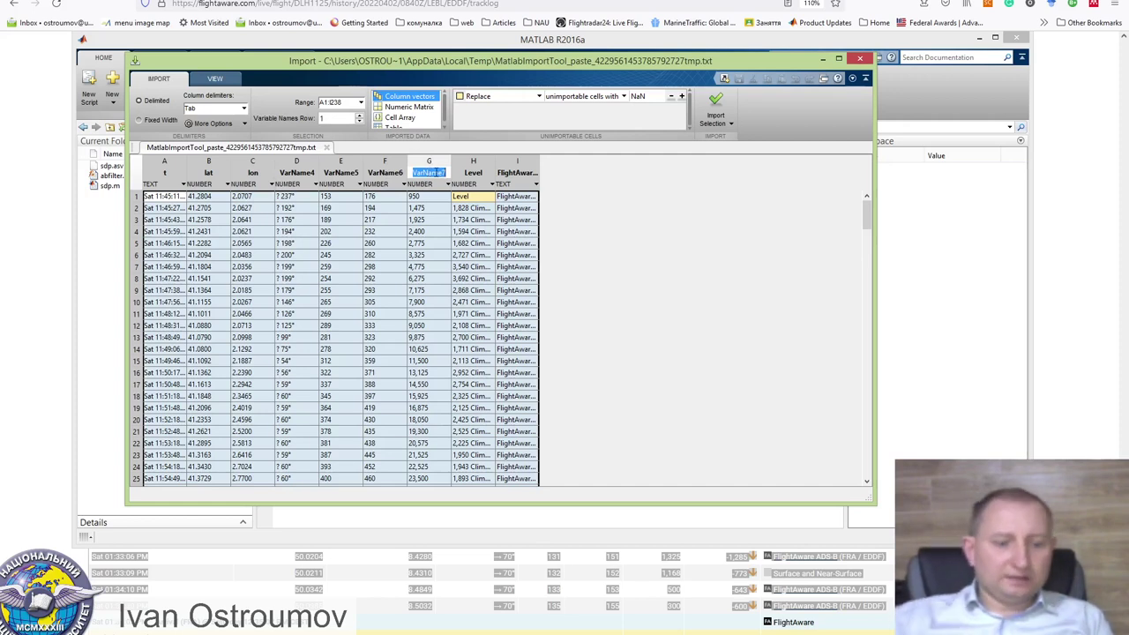
{"action": "type", "text": "a"}
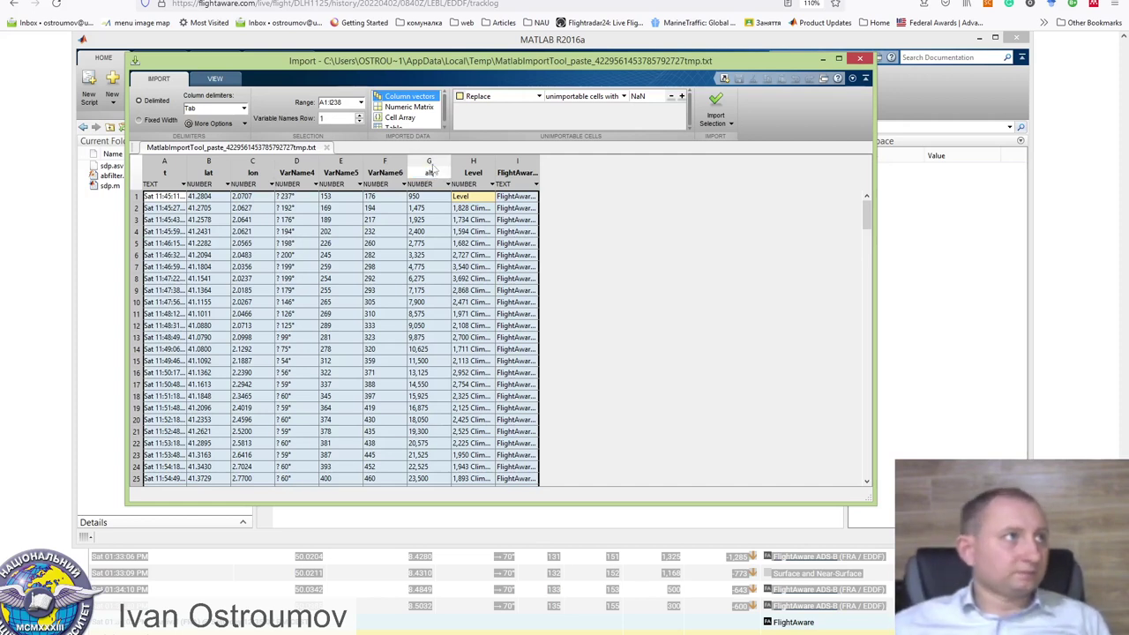
{"action": "type", "text": "lt"}
{"action": "key", "text": "Return"}
Step: Set the t column's data type to datetime with the custom date format eee HH:mm:ss aa
{"action": "left_click", "coordinate": [167, 184]}
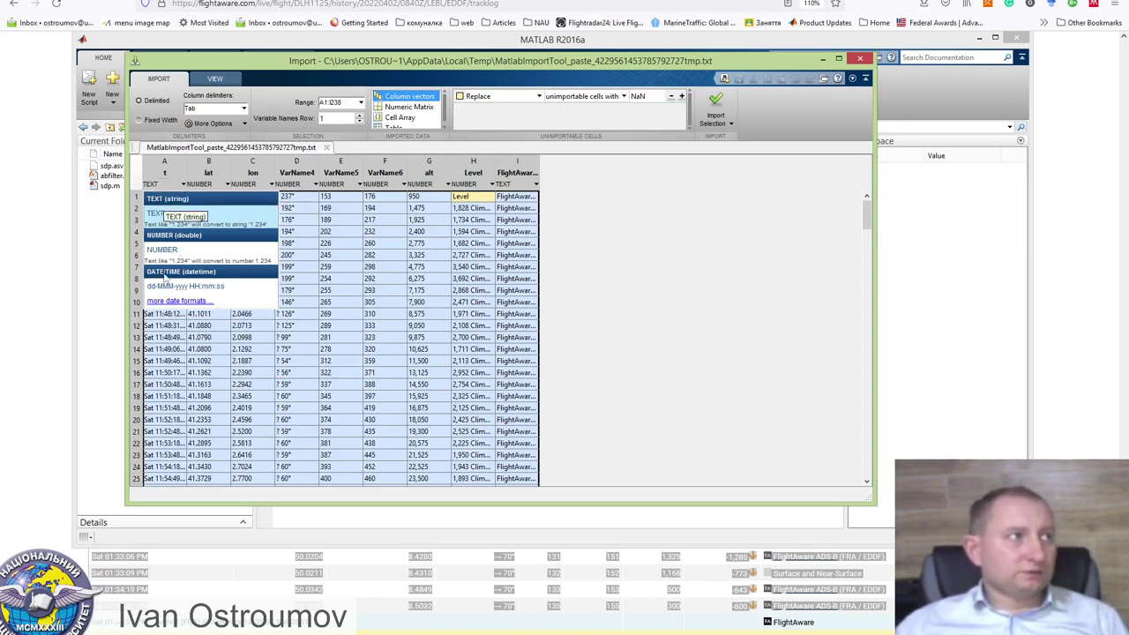
{"action": "left_click", "coordinate": [168, 301]}
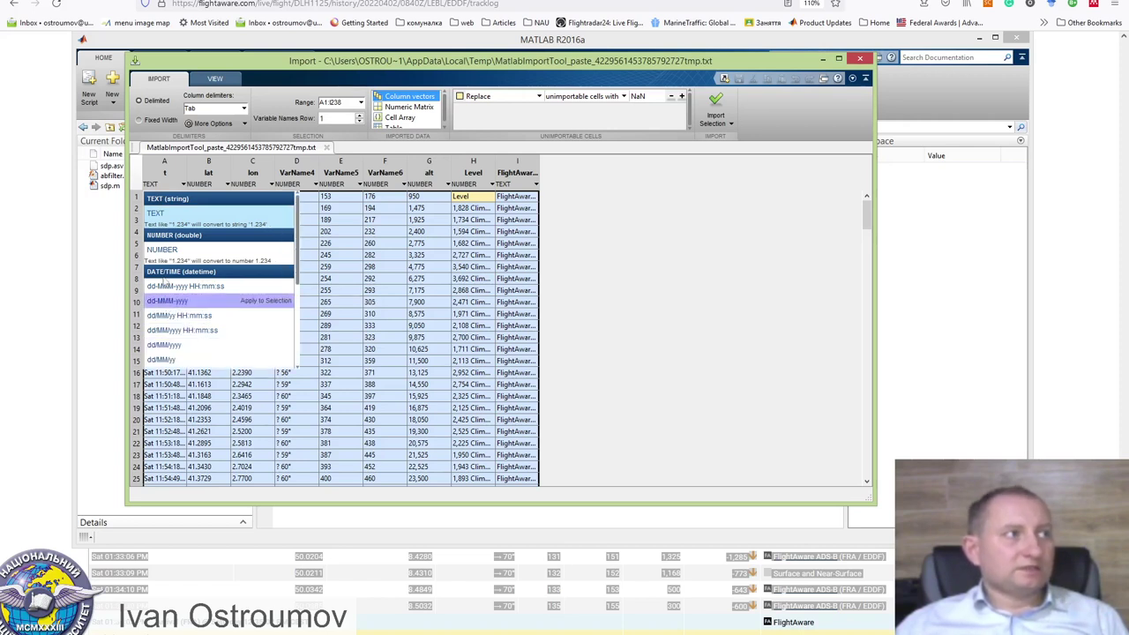
{"action": "scroll", "coordinate": [177, 317], "scroll_direction": "down", "scroll_amount": 3}
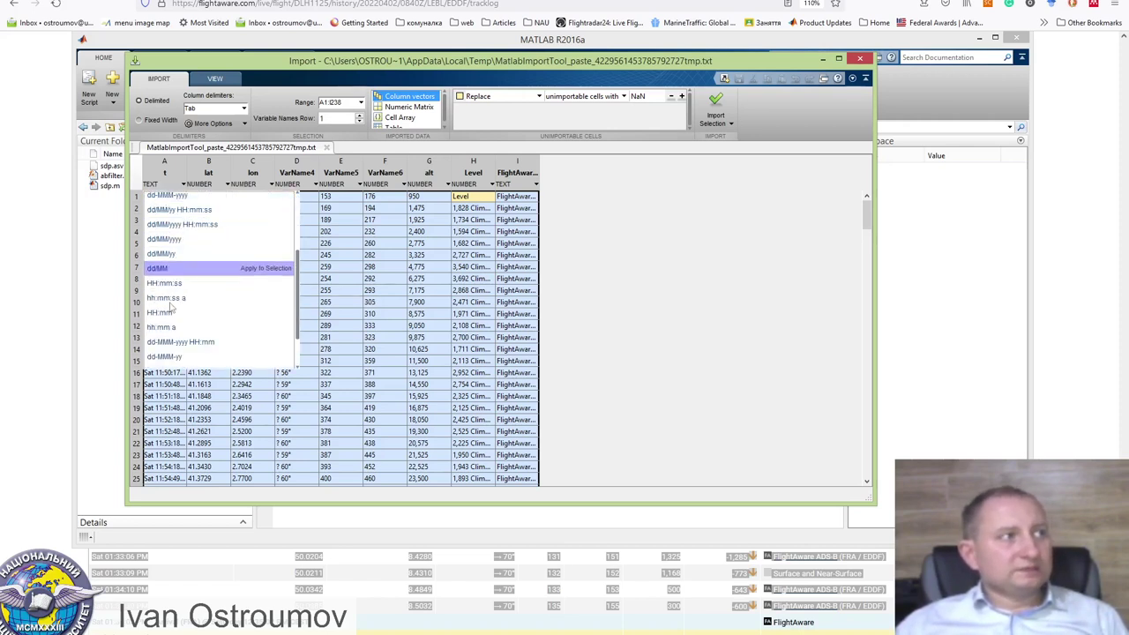
{"action": "scroll", "coordinate": [179, 344], "scroll_direction": "down", "scroll_amount": 3}
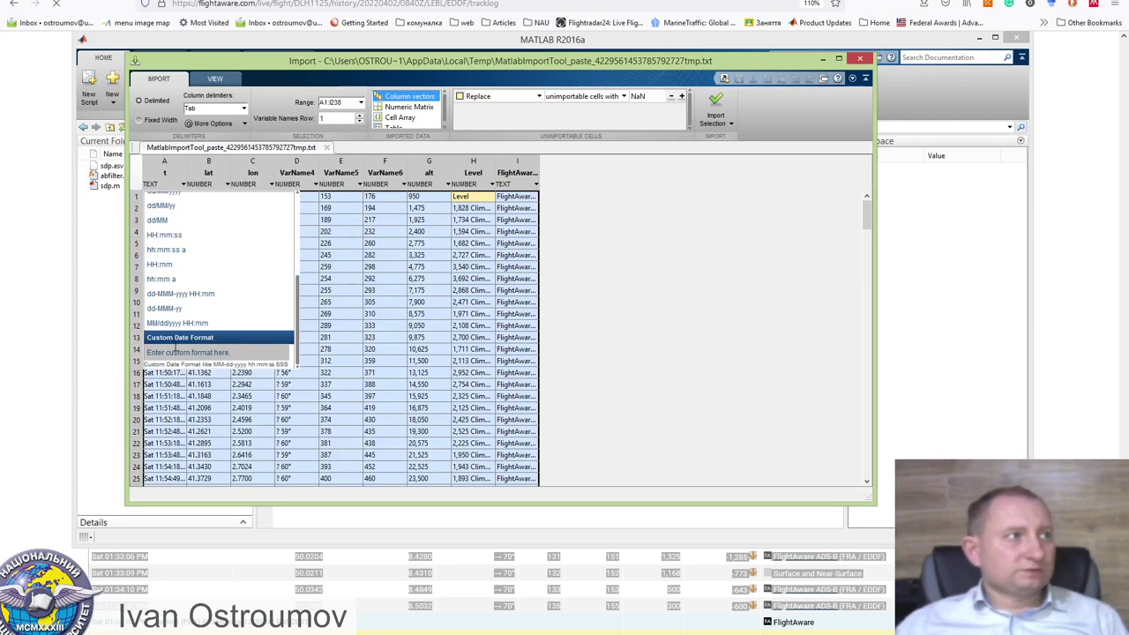
{"action": "left_click", "coordinate": [170, 351]}
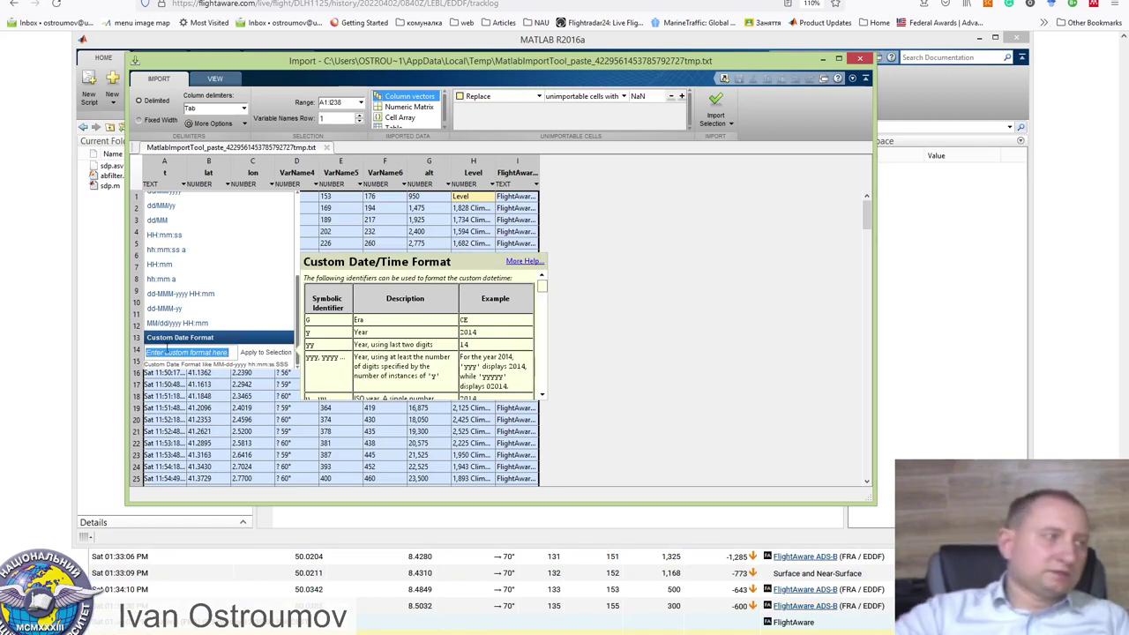
{"action": "type", "text": "eee HH"}
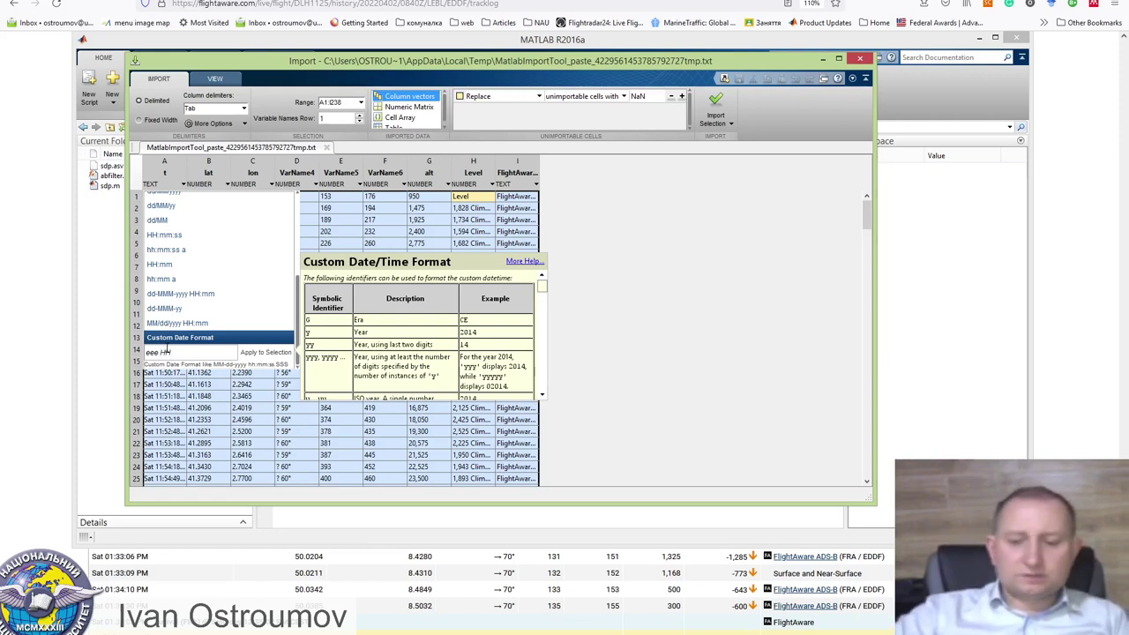
{"action": "type", "text": ":mm"}
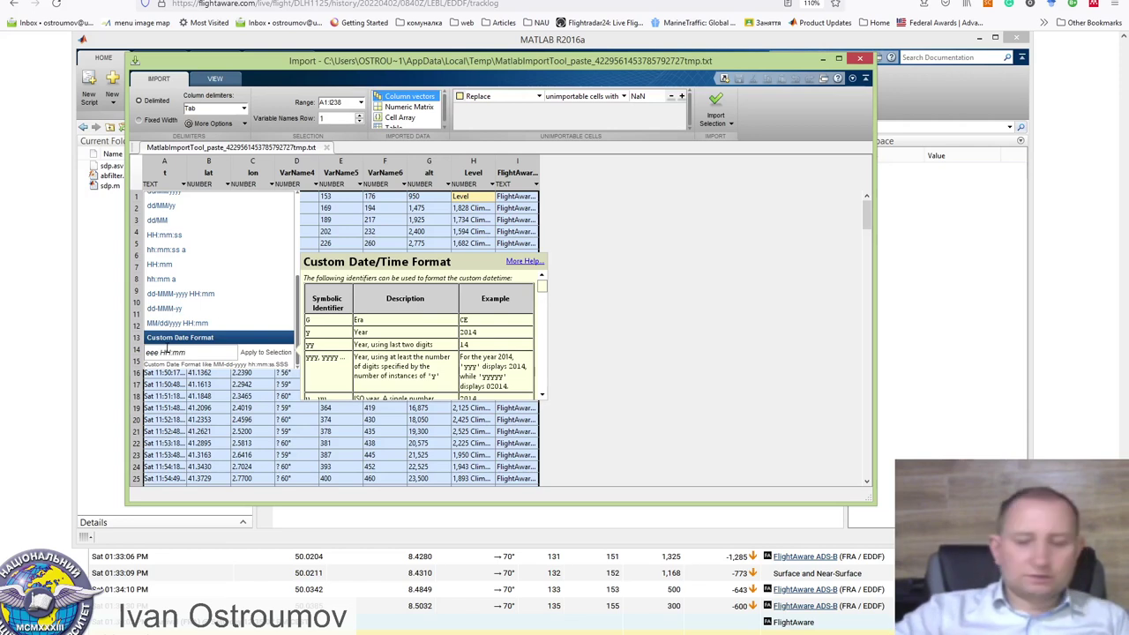
{"action": "type", "text": ":ss aa"}
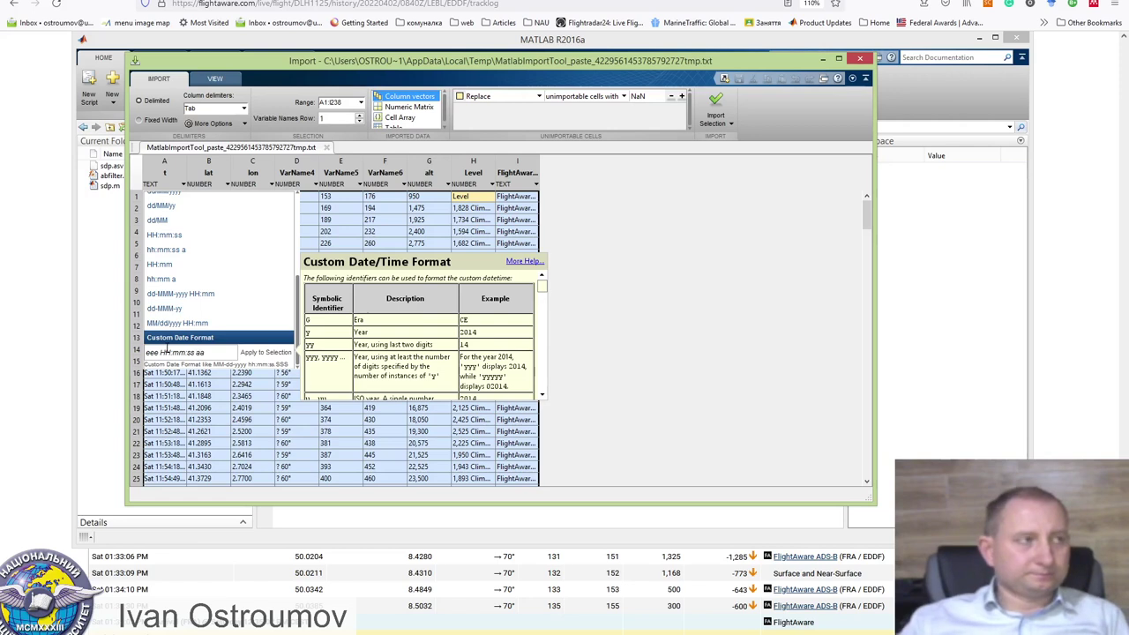
{"action": "key", "text": "Return"}
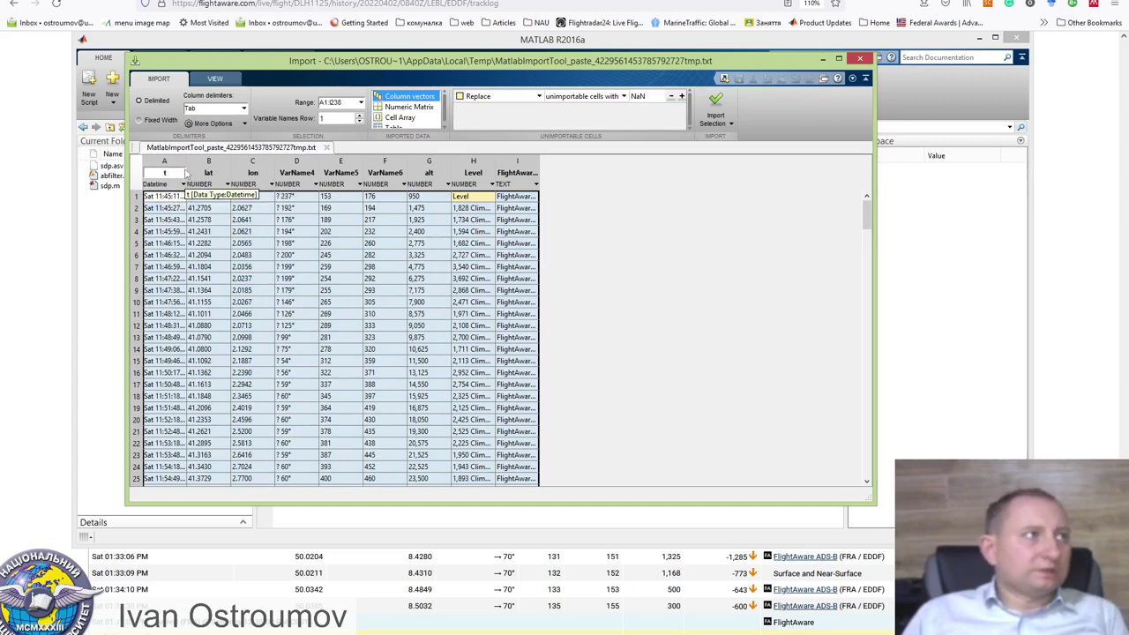
Step: Select only the t, lat, lon and alt columns for import and check the selection down to the last row
{"action": "left_click", "coordinate": [181, 166]}
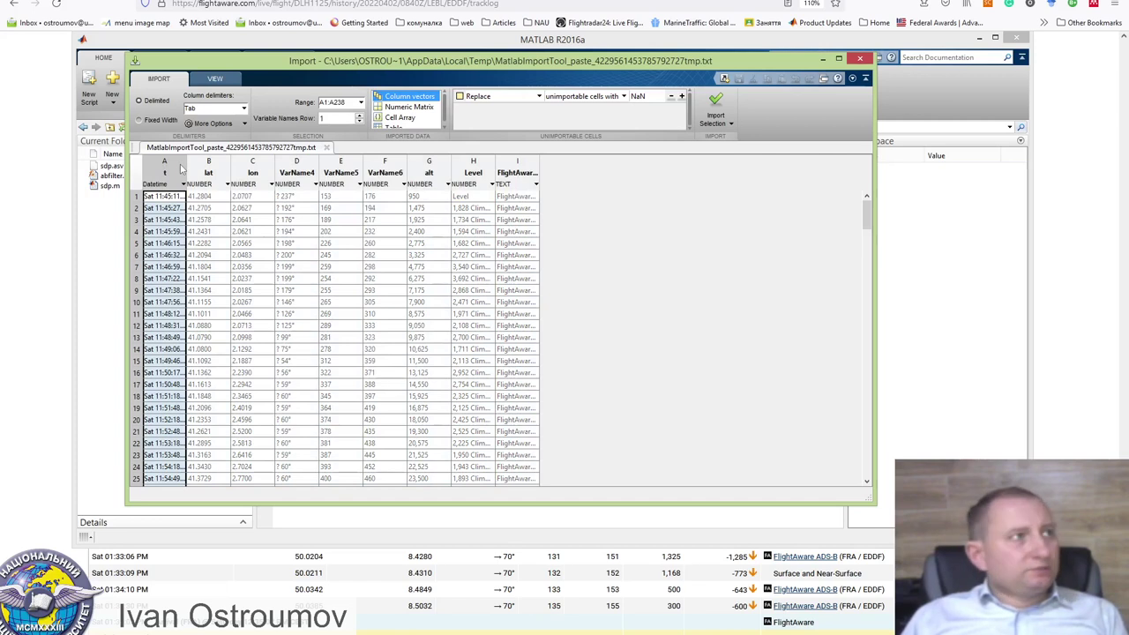
{"action": "left_click", "coordinate": [260, 167], "text": "shift"}
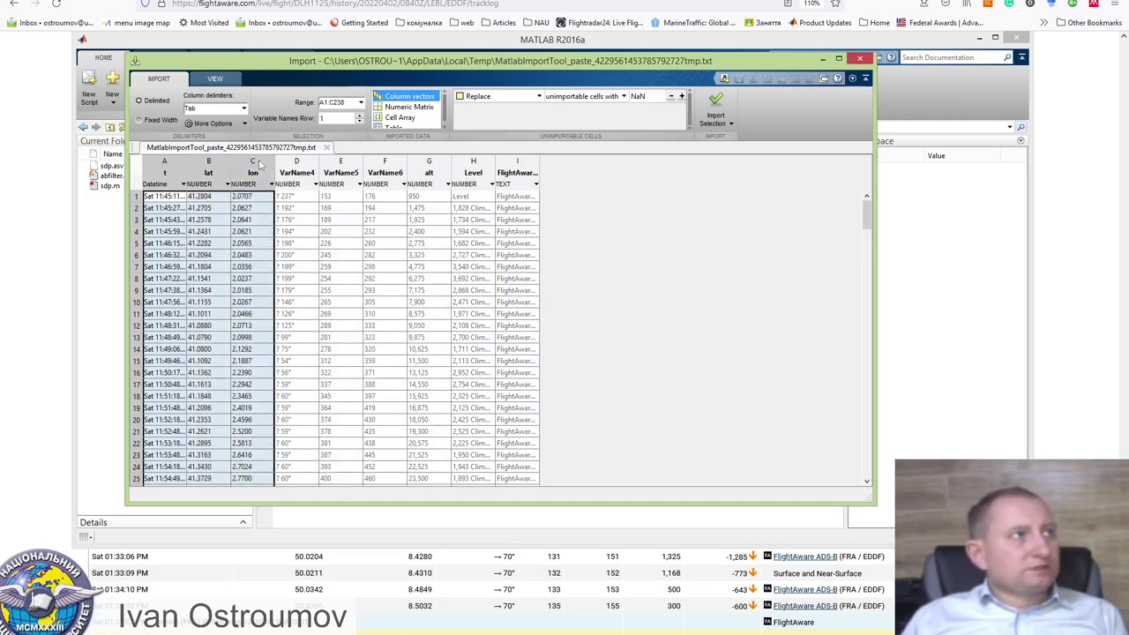
{"action": "left_click", "coordinate": [432, 166], "text": "ctrl"}
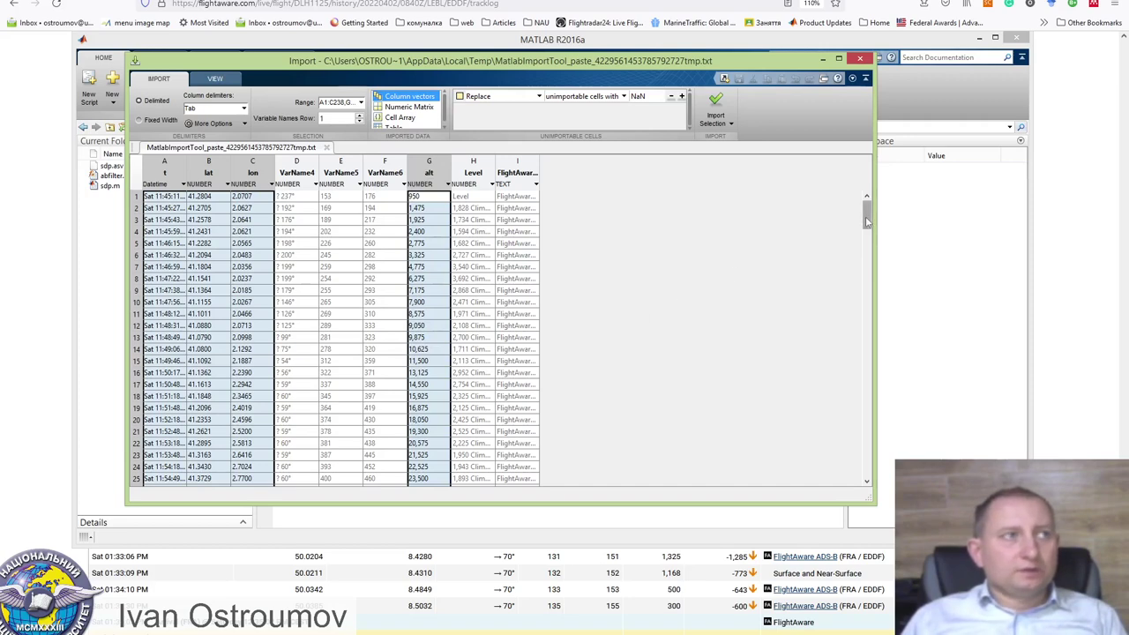
{"action": "left_click_drag", "start_coordinate": [867, 222], "coordinate": [859, 487]}
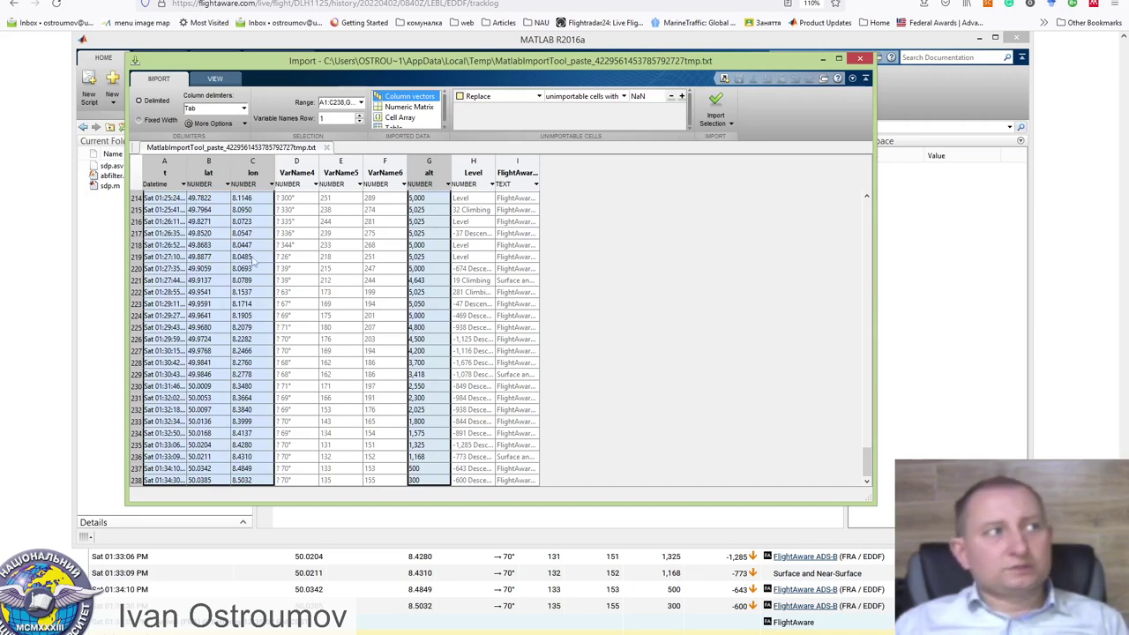
{"action": "scroll", "coordinate": [254, 353], "scroll_direction": "up", "scroll_amount": 6}
{"action": "scroll", "coordinate": [255, 353], "scroll_direction": "up", "scroll_amount": 20}
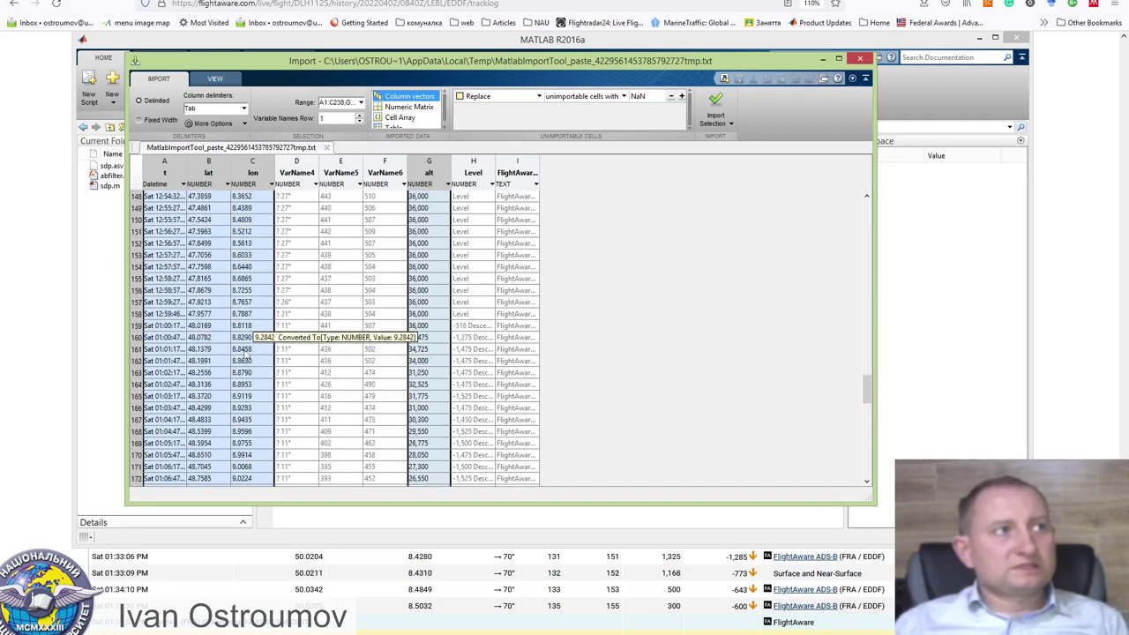
Step: Import the selected t, lat, lon and alt columns into the workspace as column vectors
{"action": "scroll", "coordinate": [229, 348], "scroll_direction": "up", "scroll_amount": 11}
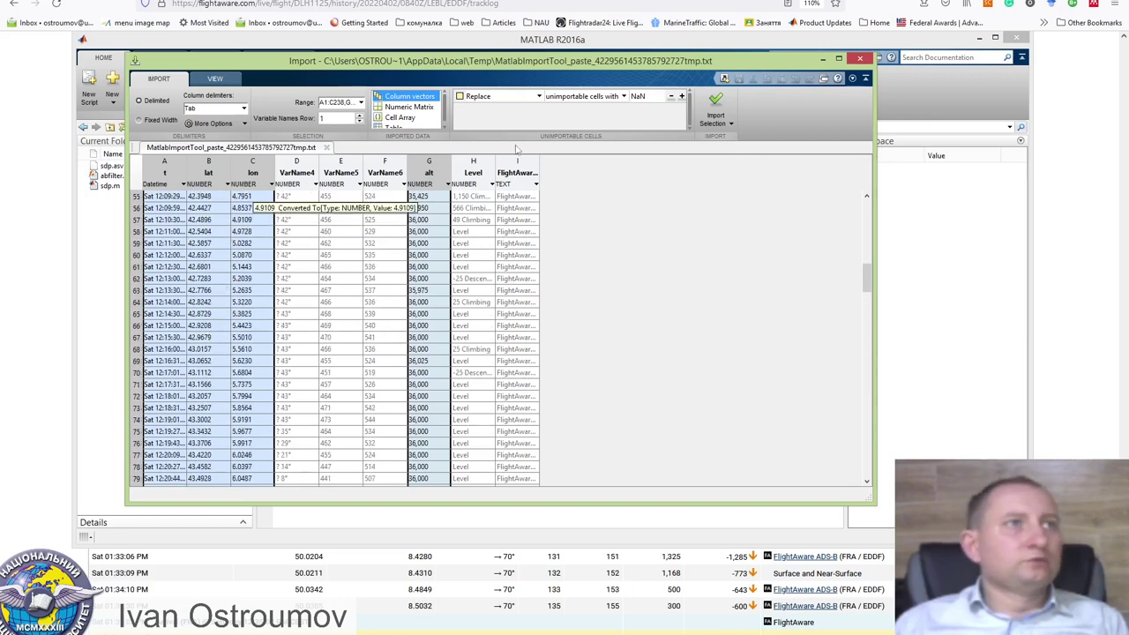
{"action": "left_click", "coordinate": [710, 102]}
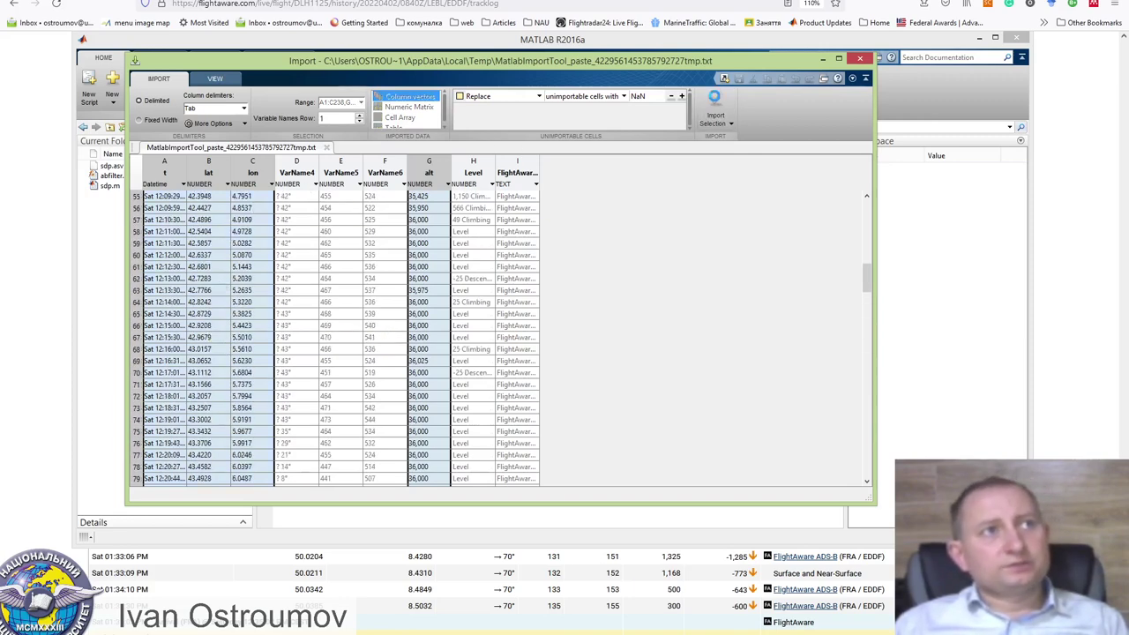
{"action": "left_click", "coordinate": [920, 269]}
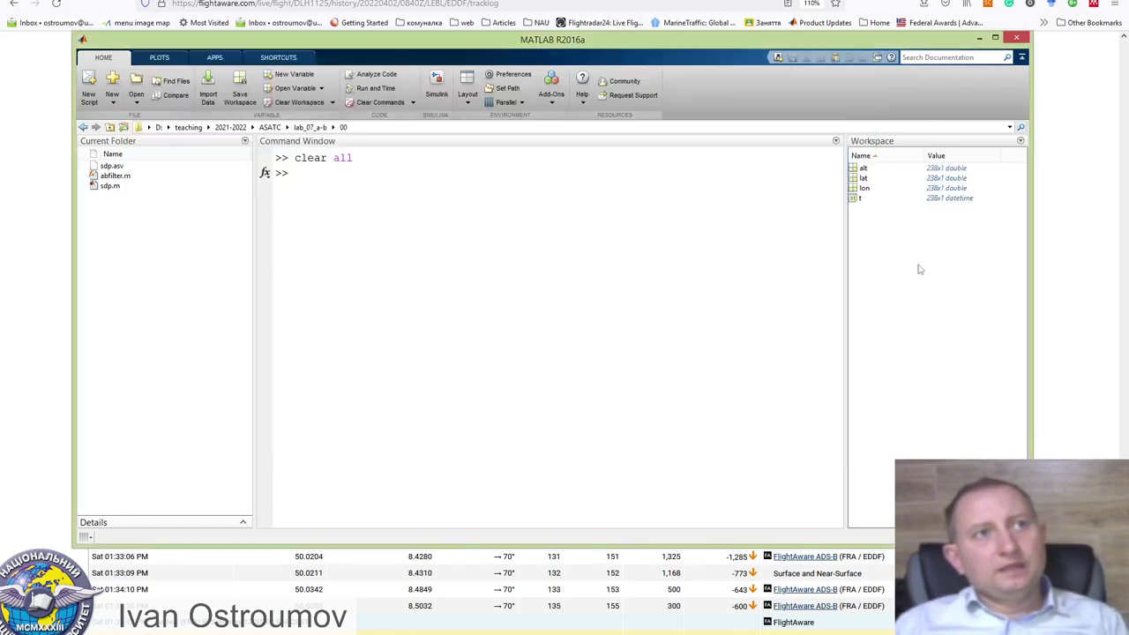
Step: Open the imported alt, lat, lon and t variables one by one to examine their values
{"action": "left_click", "coordinate": [857, 198]}
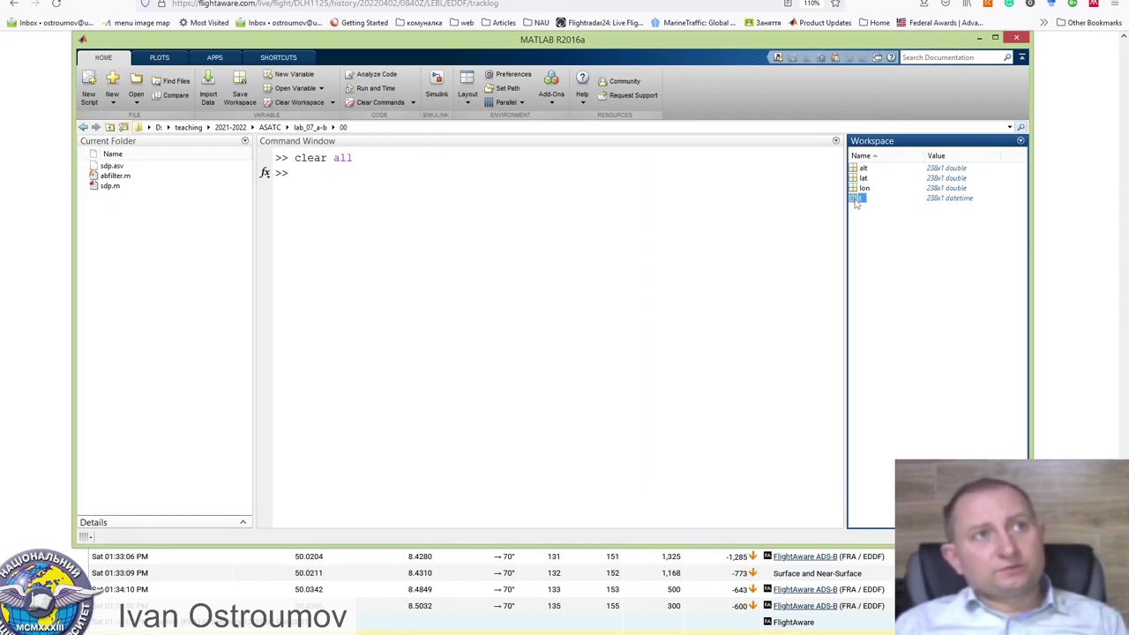
{"action": "left_click", "coordinate": [862, 167]}
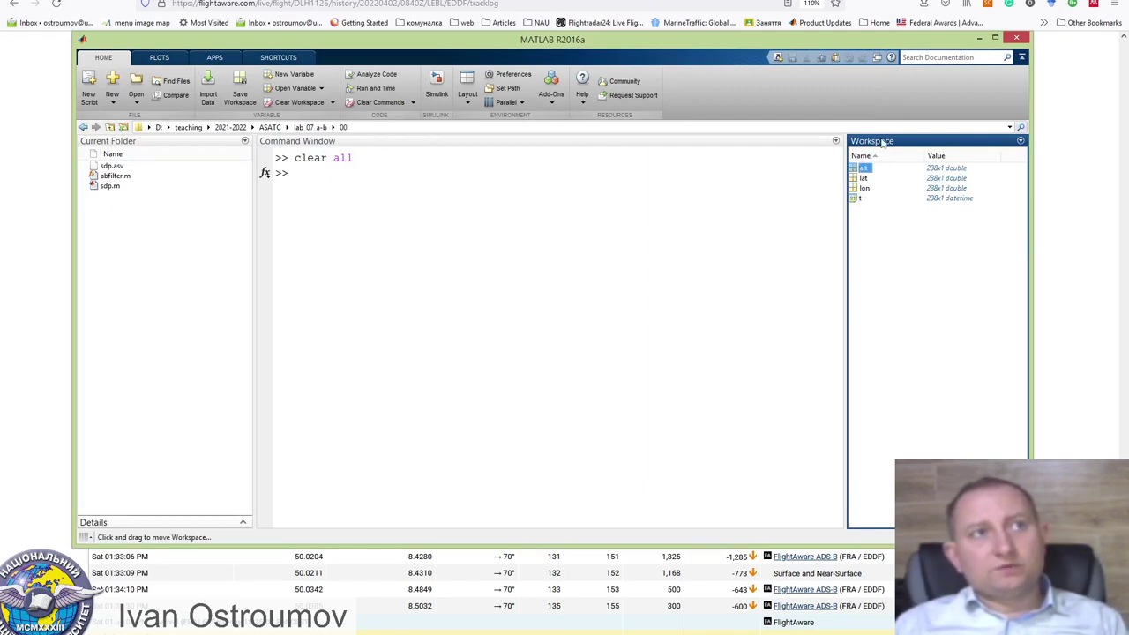
{"action": "double_click", "coordinate": [861, 169]}
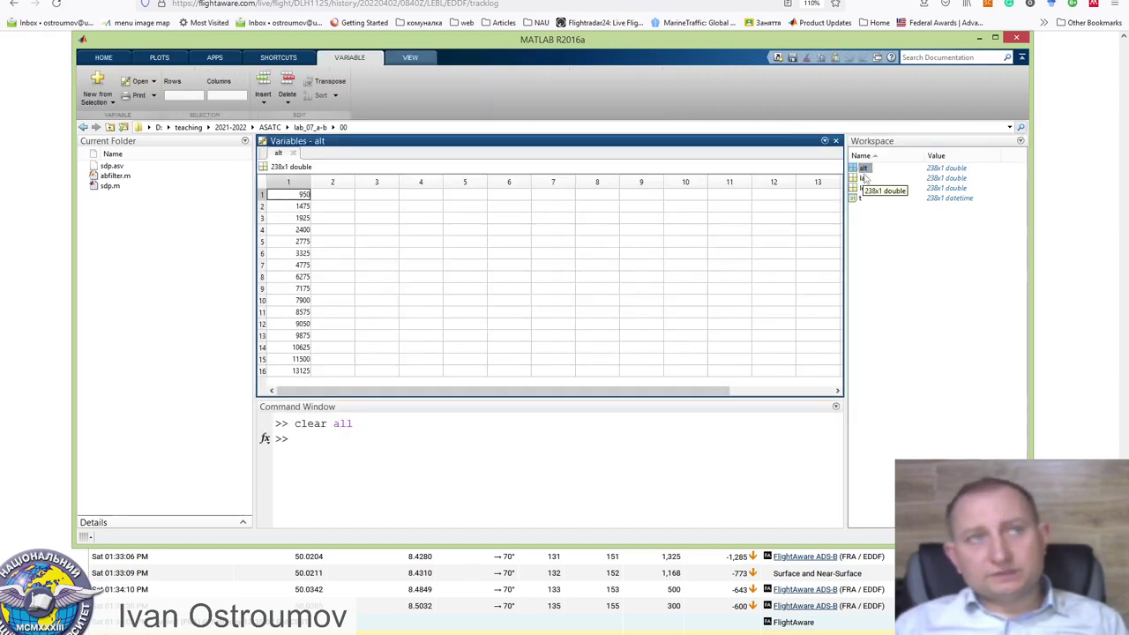
{"action": "left_click", "coordinate": [860, 178]}
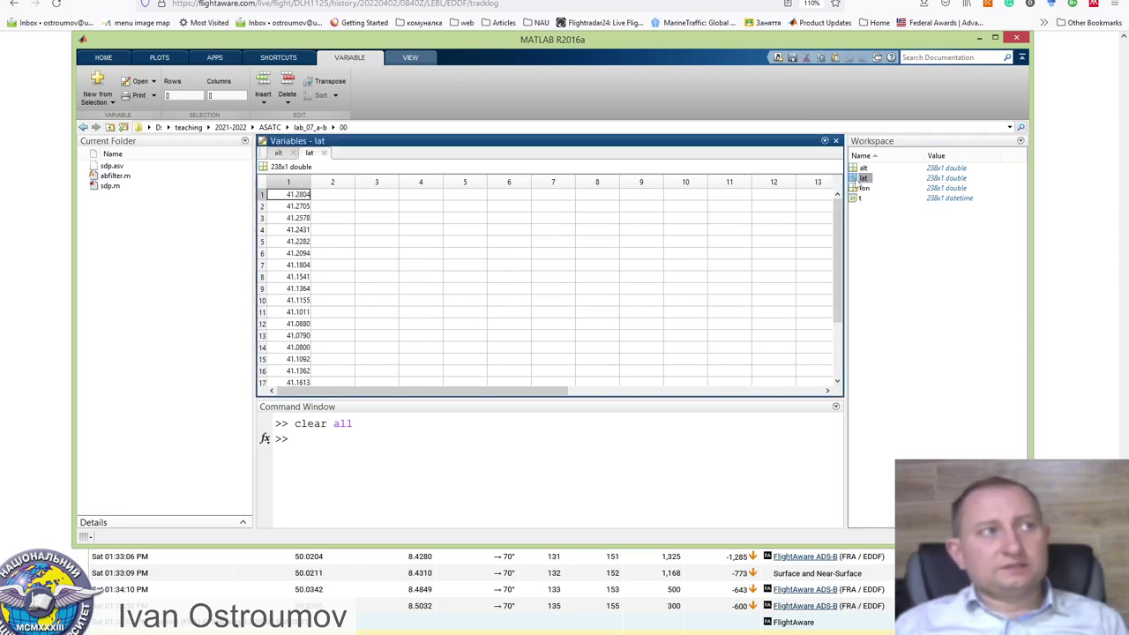
{"action": "left_click", "coordinate": [859, 189]}
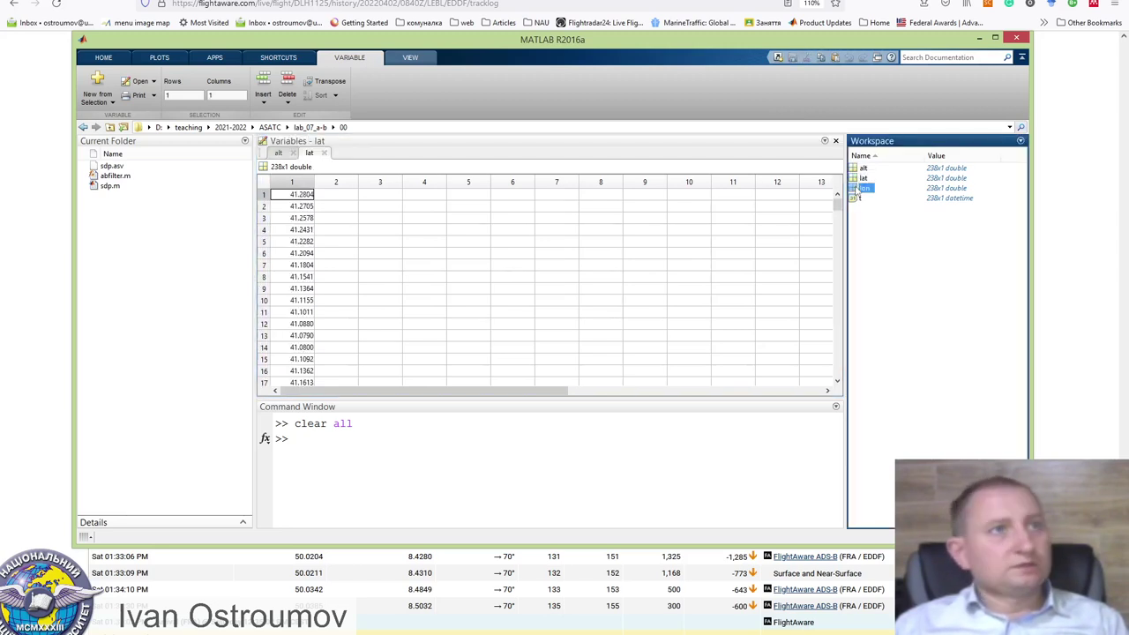
{"action": "double_click", "coordinate": [858, 188]}
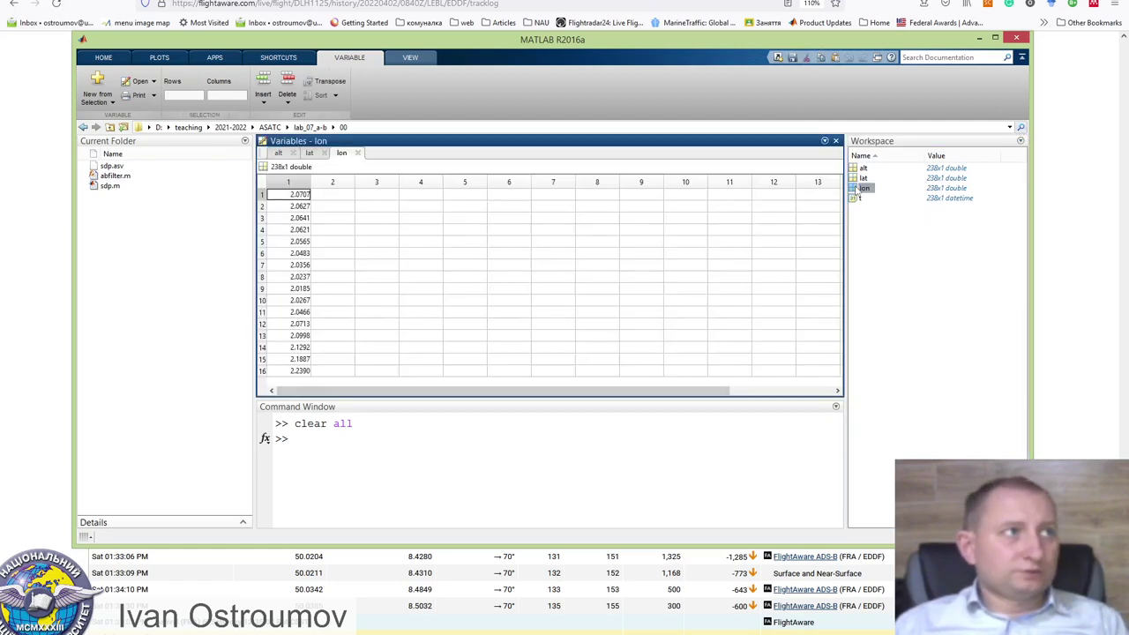
{"action": "double_click", "coordinate": [859, 198]}
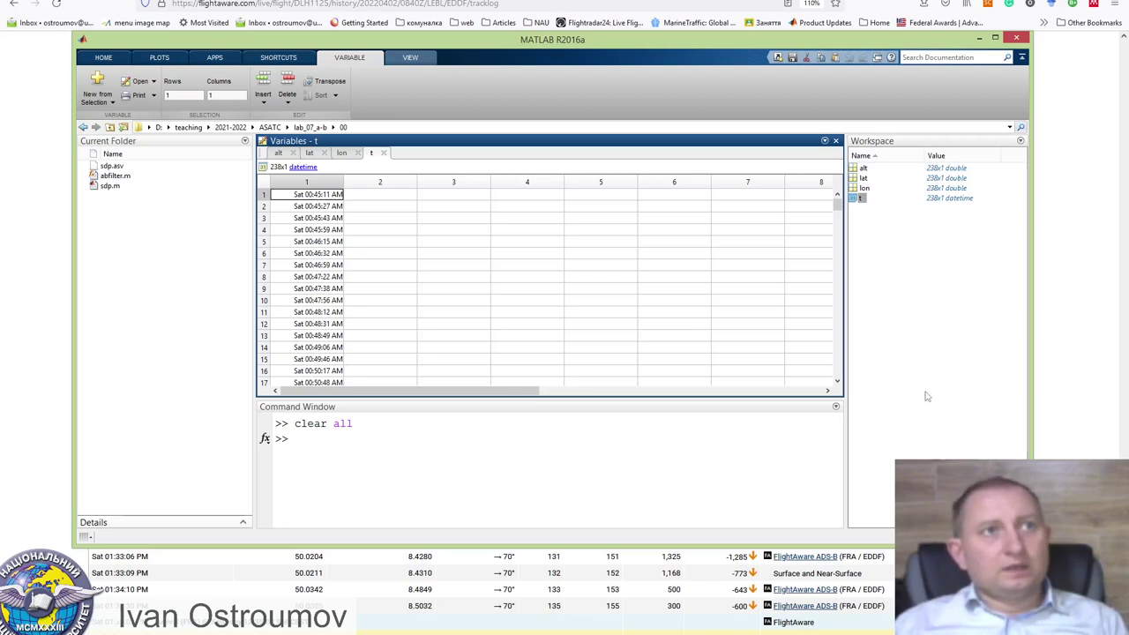
Step: Save the workspace variables as the MAT-file dlh1125 in the current 00 folder
{"action": "left_click", "coordinate": [325, 446]}
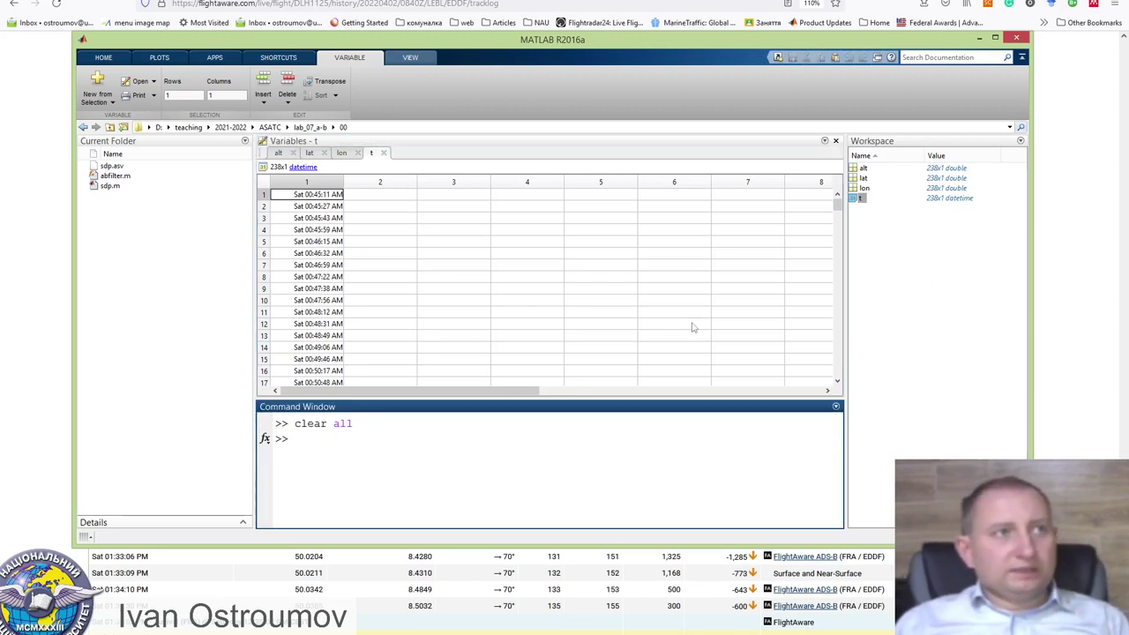
{"action": "right_click", "coordinate": [966, 289]}
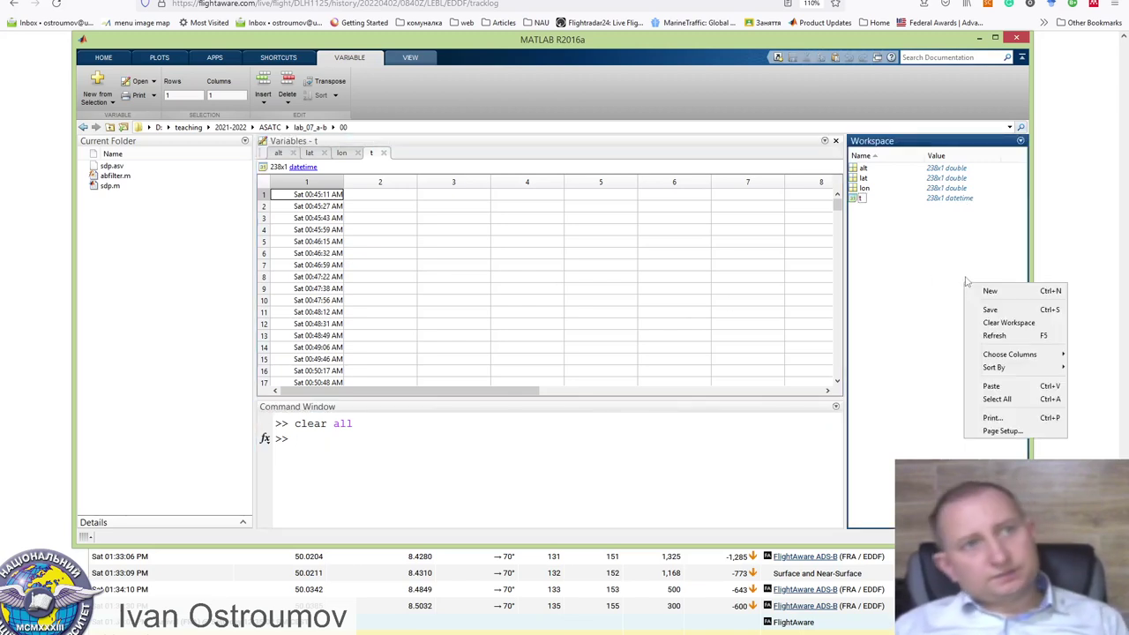
{"action": "left_click", "coordinate": [955, 267]}
{"action": "right_click", "coordinate": [920, 254]}
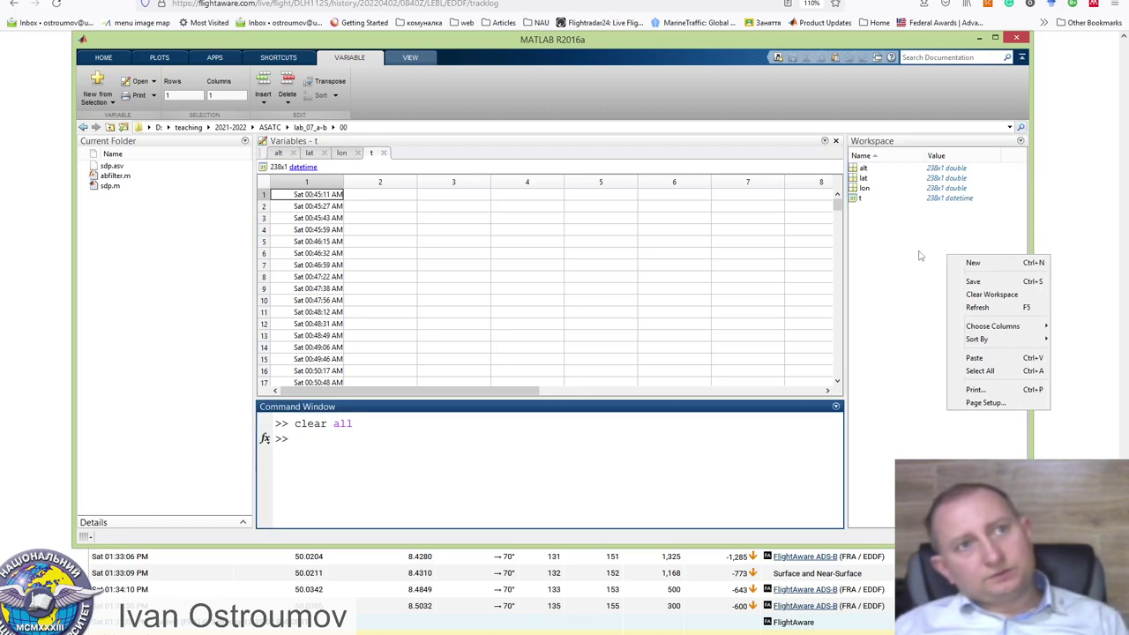
{"action": "left_click", "coordinate": [973, 282]}
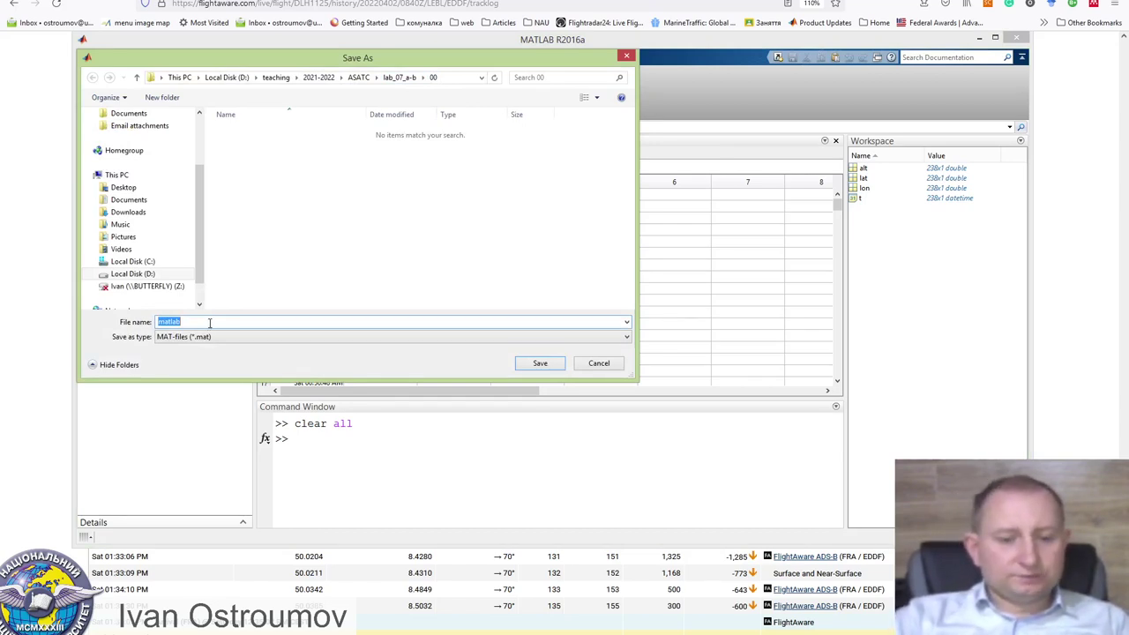
{"action": "type", "text": "dlh"}
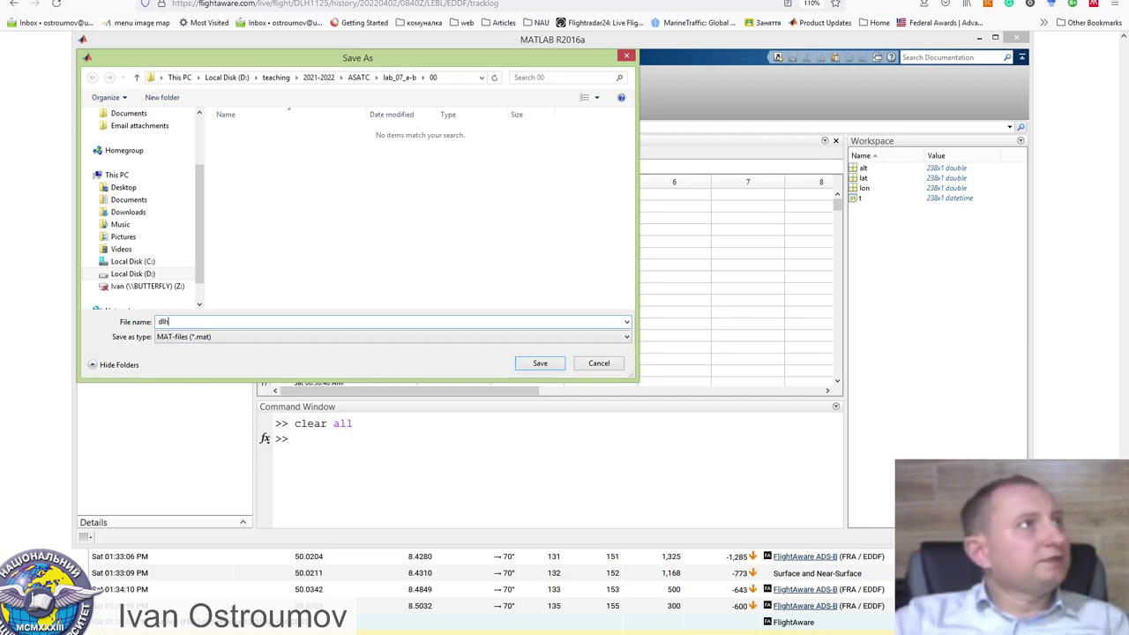
{"action": "type", "text": "1125"}
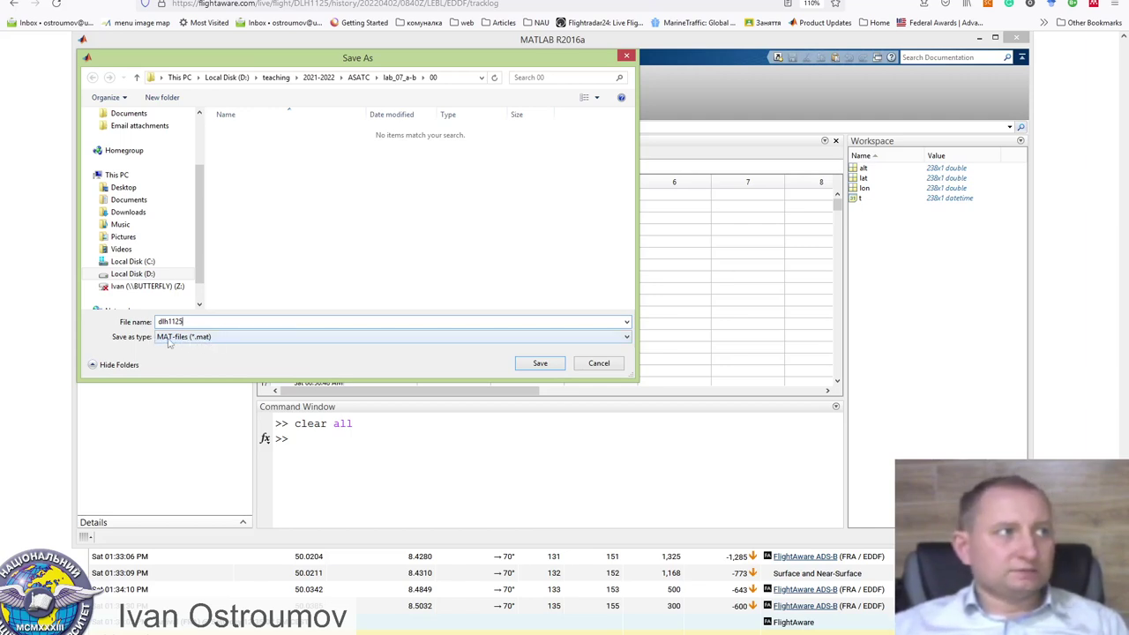
{"action": "left_click", "coordinate": [543, 363]}
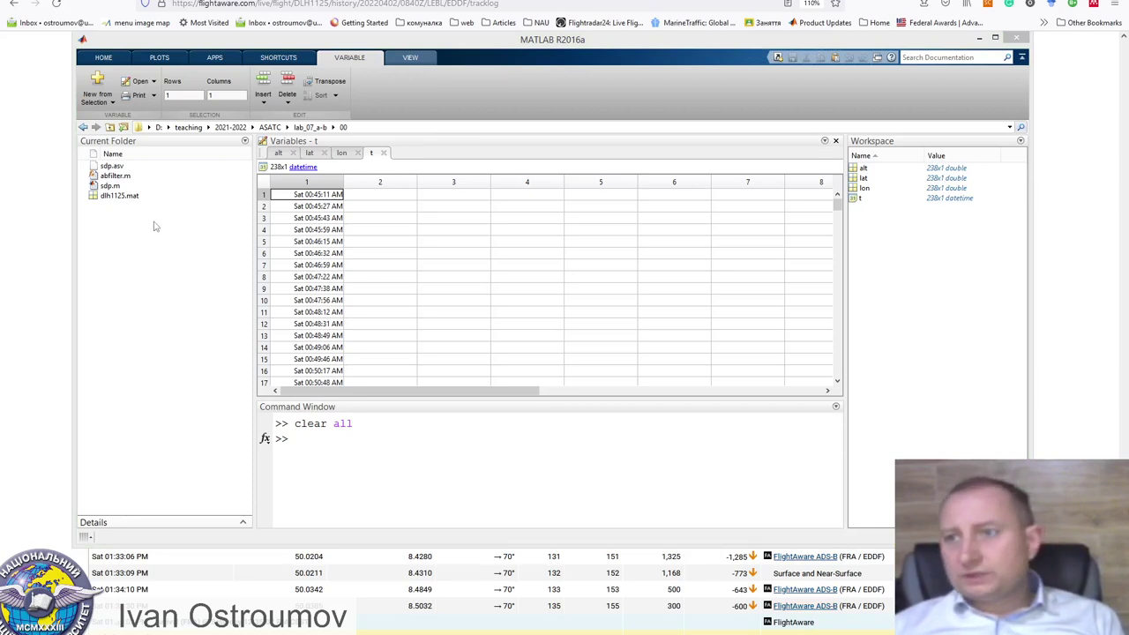
Step: In the real data section of the sdp.m script, add the line load('dlh1125.mat'); below clc, leaving one blank line between them
{"action": "key", "text": "alt+Tab"}
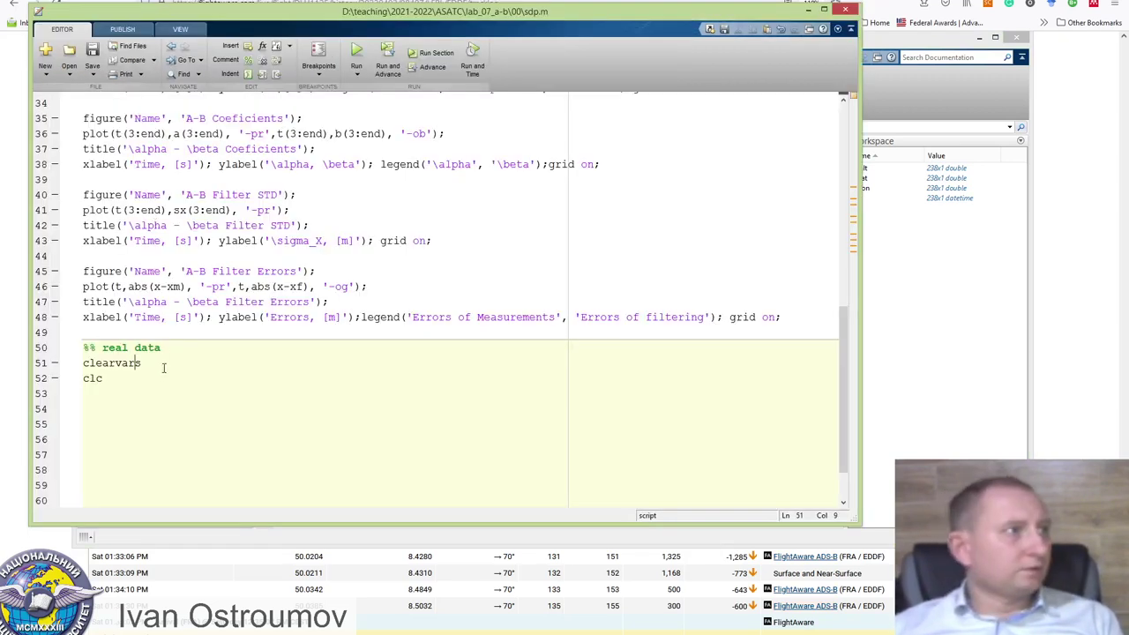
{"action": "left_click", "coordinate": [161, 375]}
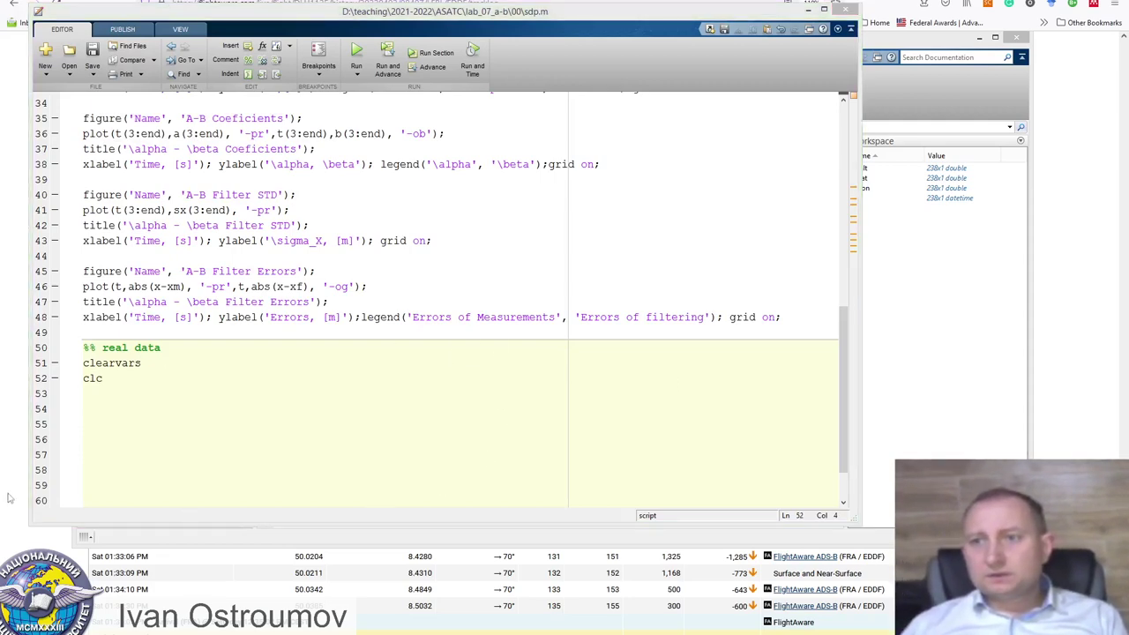
{"action": "left_click", "coordinate": [2, 412]}
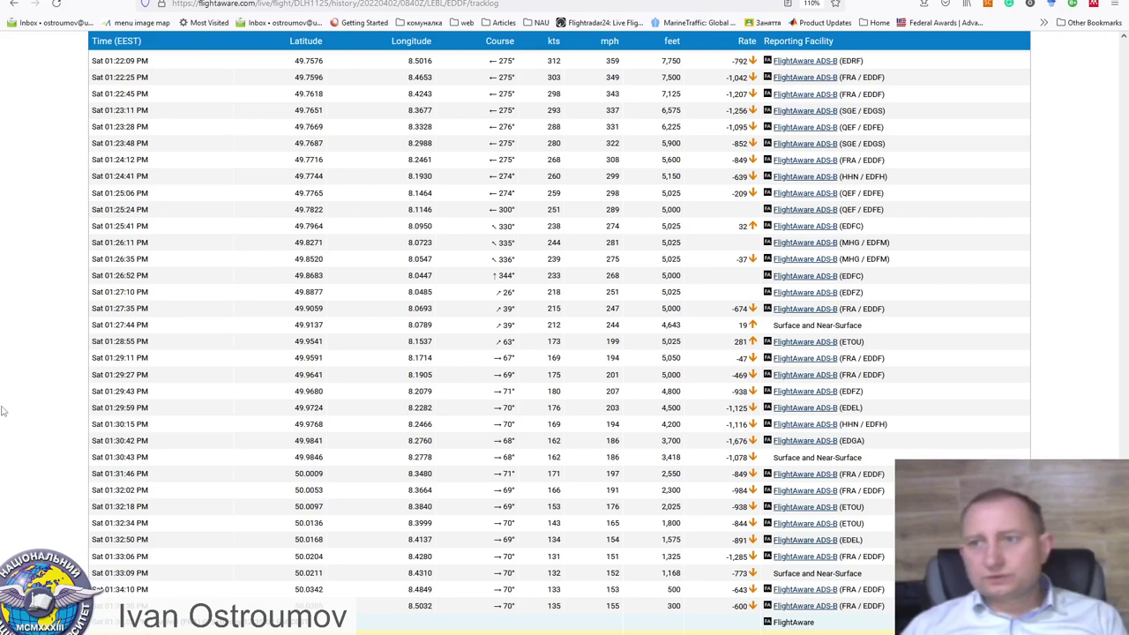
{"action": "key", "text": "alt+Tab"}
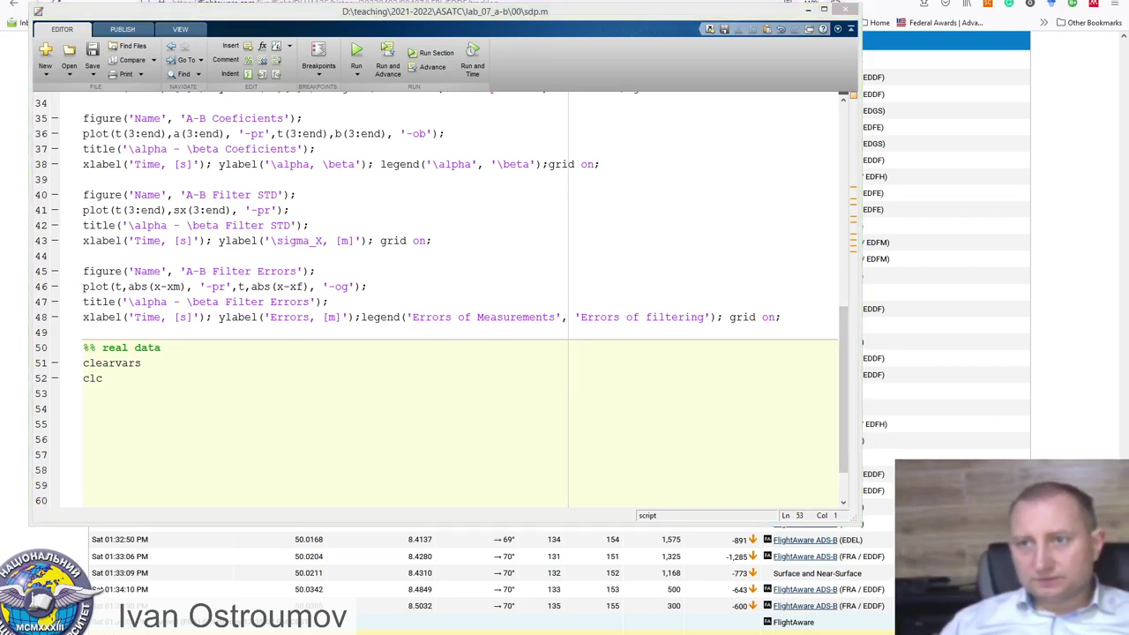
{"action": "left_click", "coordinate": [100, 405]}
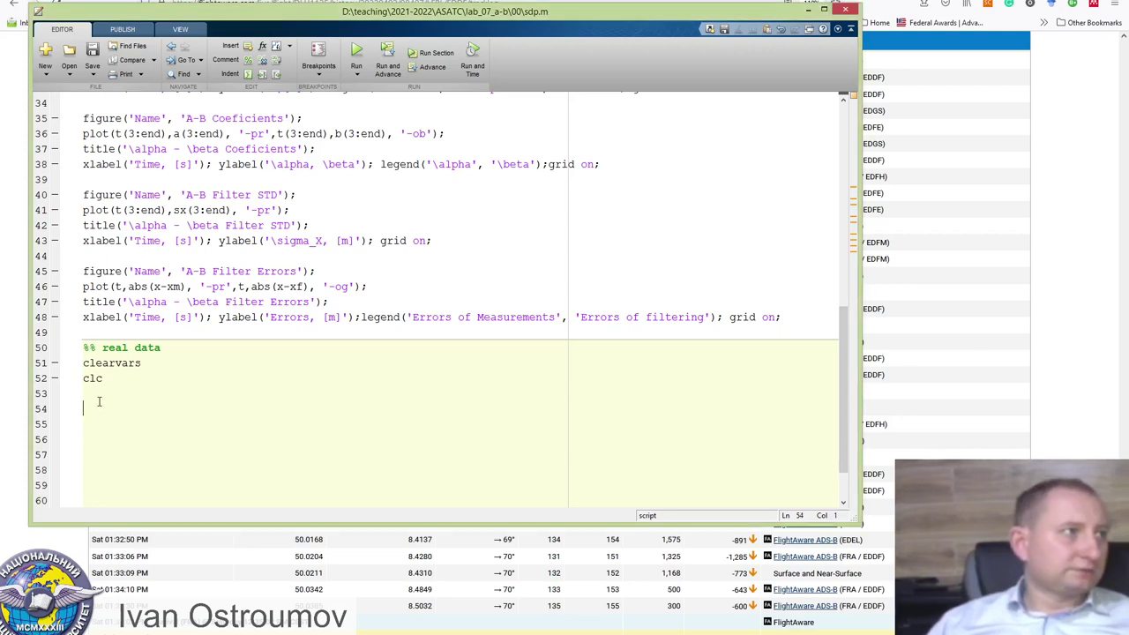
{"action": "type", "text": "load"}
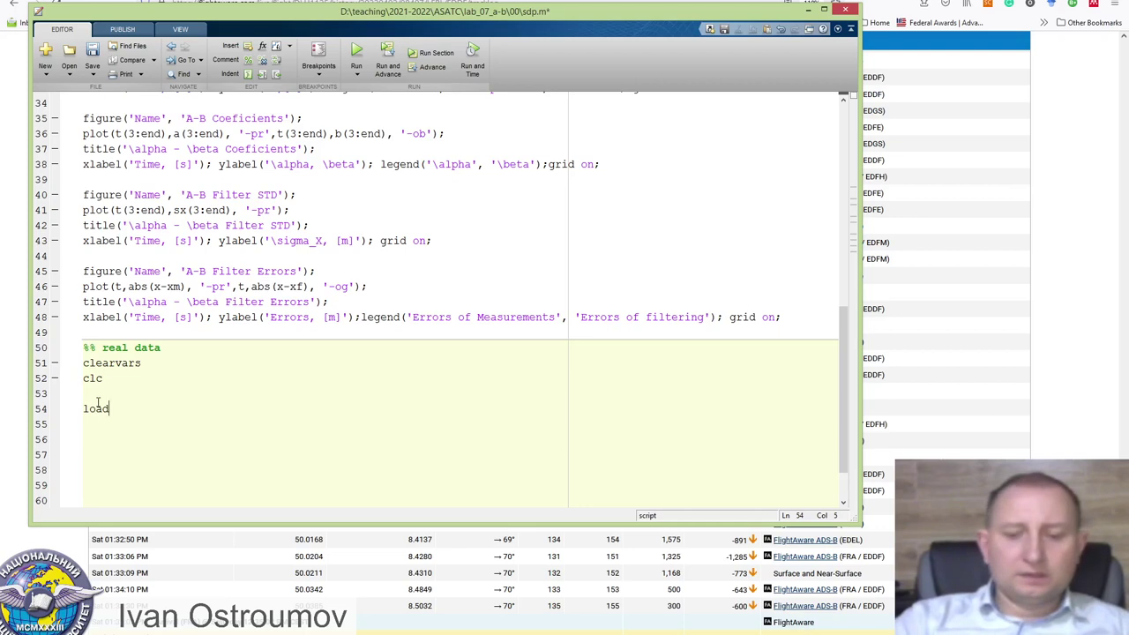
{"action": "type", "text": "()"}
{"action": "key", "text": "Left"}
{"action": "type", "text": "''"}
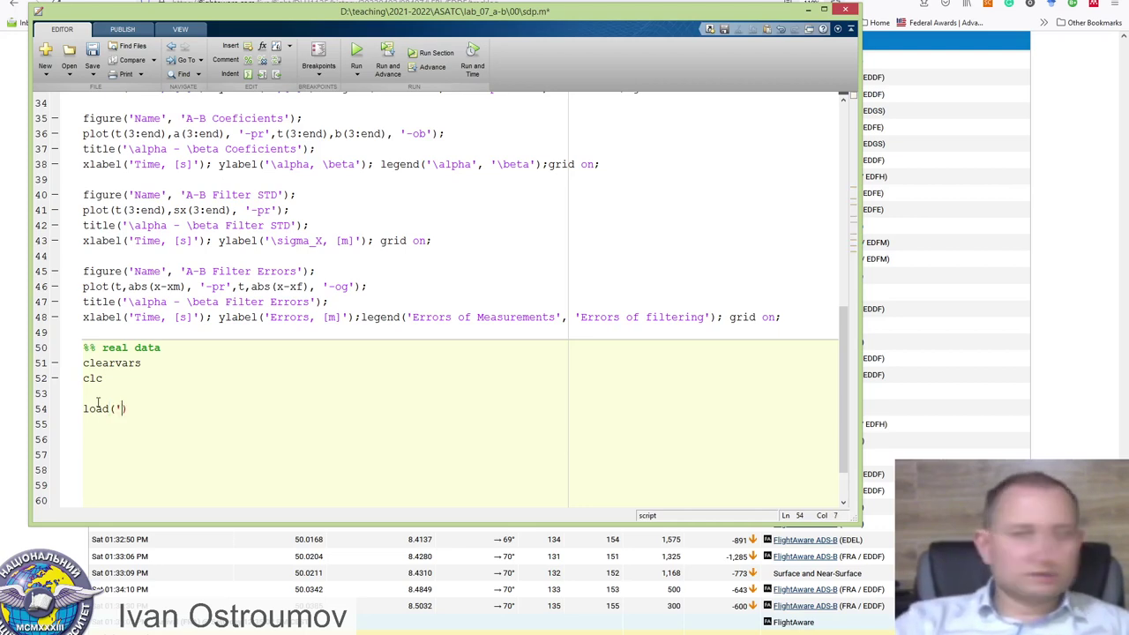
{"action": "key", "text": "Left"}
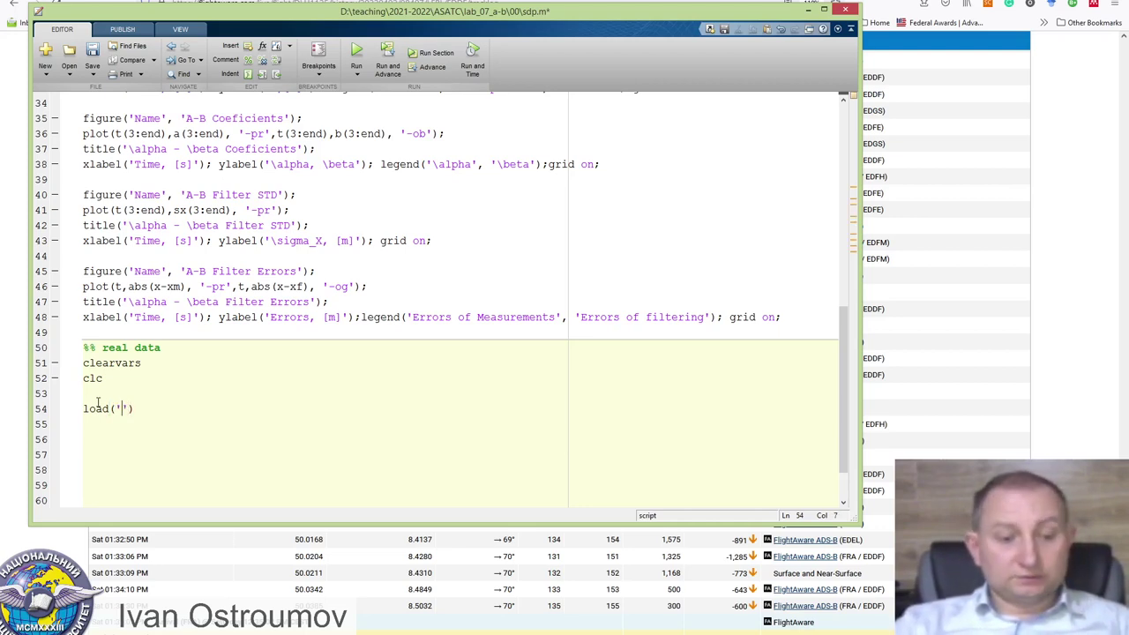
{"action": "type", "text": "dl"}
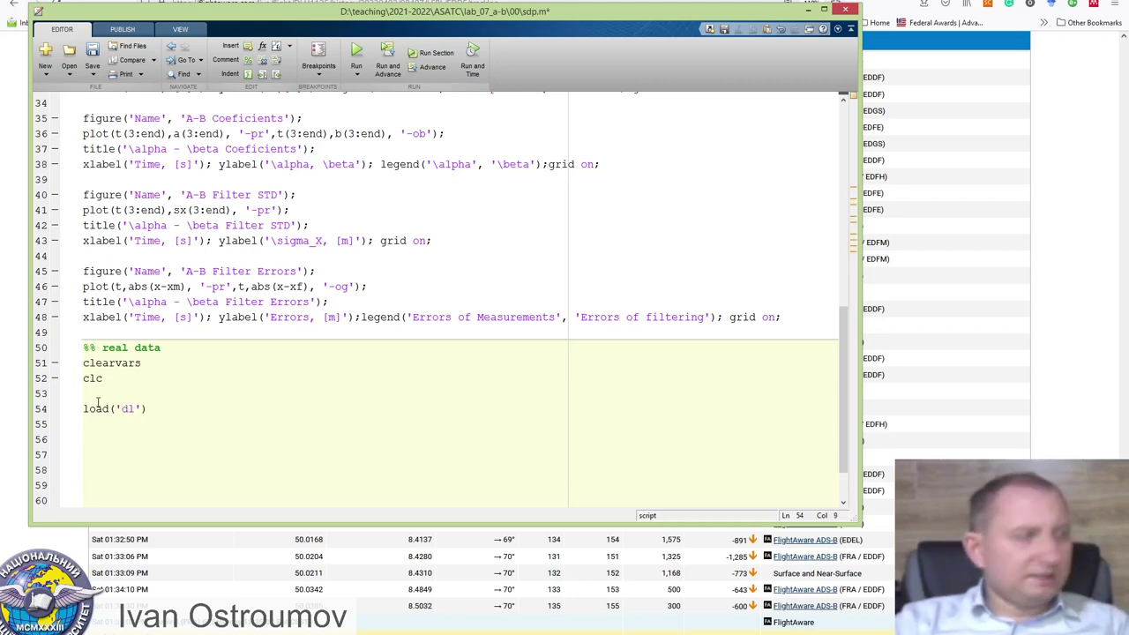
{"action": "type", "text": "h1125"}
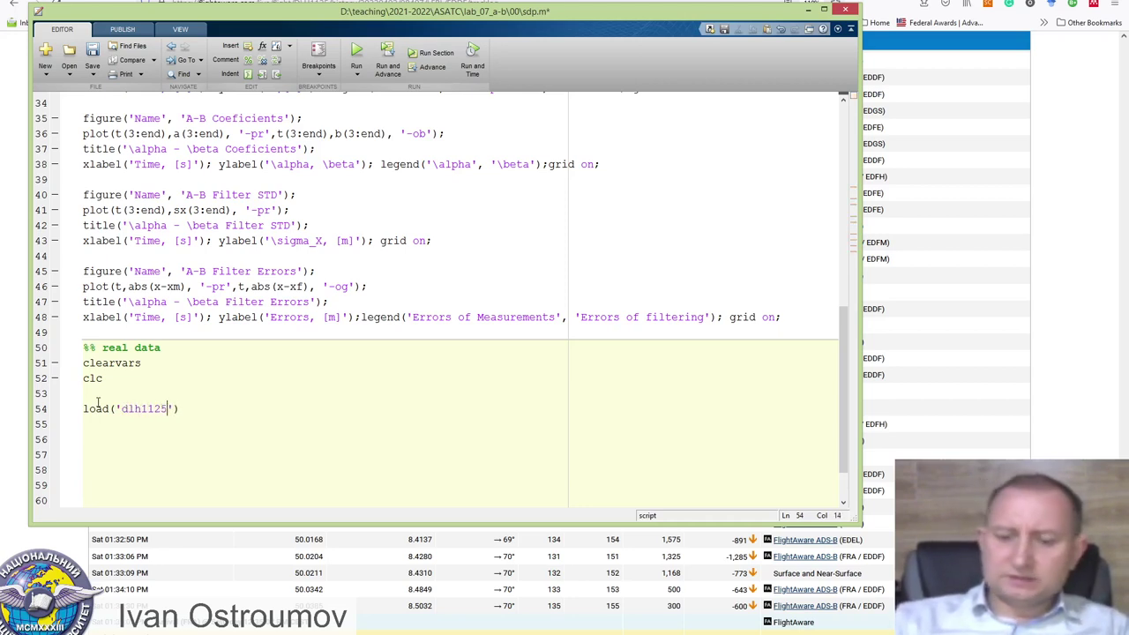
{"action": "type", "text": ".mat"}
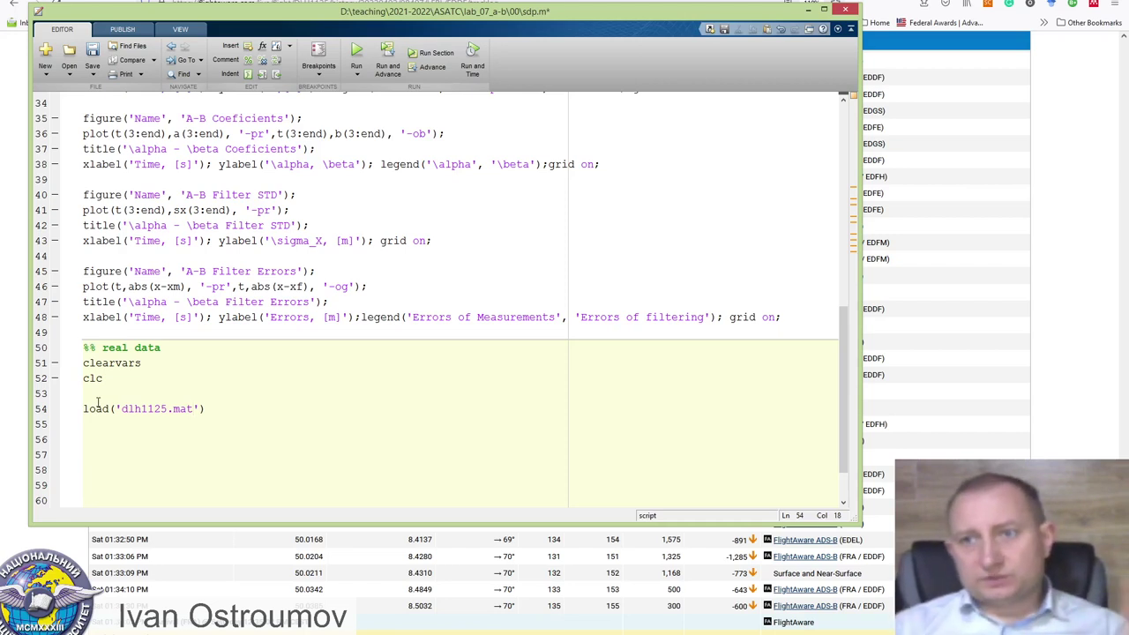
{"action": "type", "text": ")"}
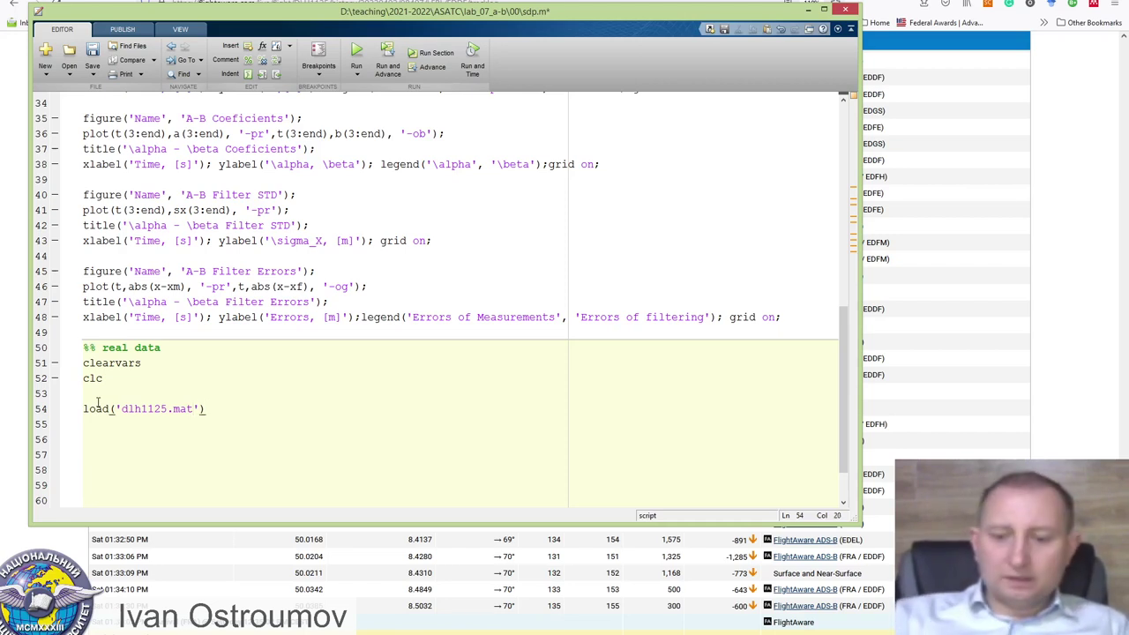
{"action": "key", "text": "Return"}
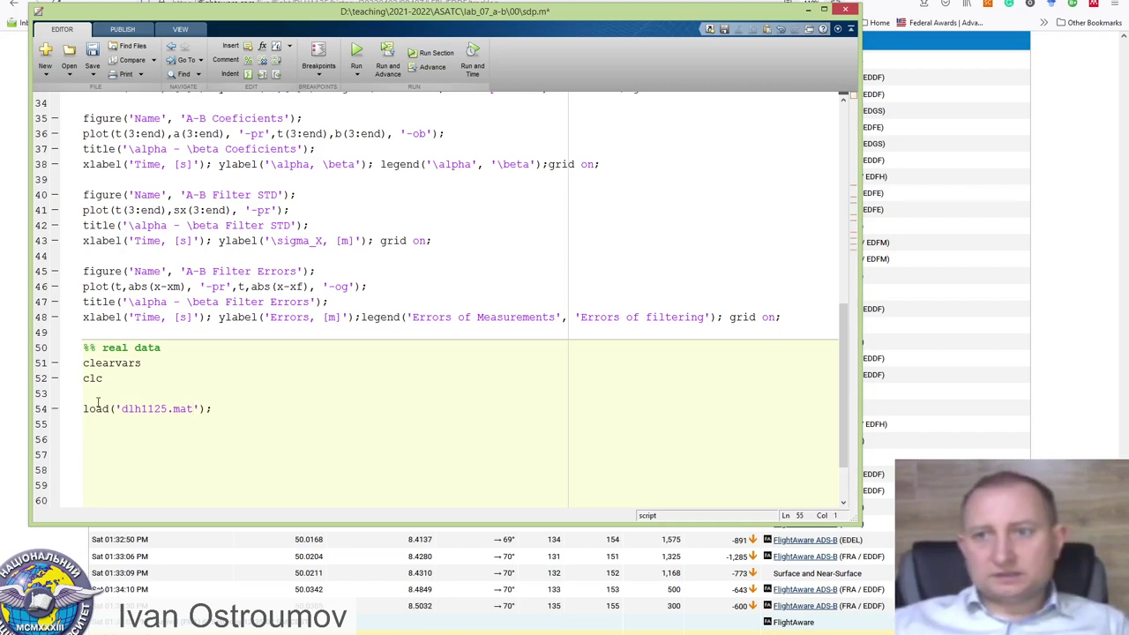
Step: Below the load command, start the multiplication statement alt=alt* that rescales the altitude vector
{"action": "type", "text": "al"}
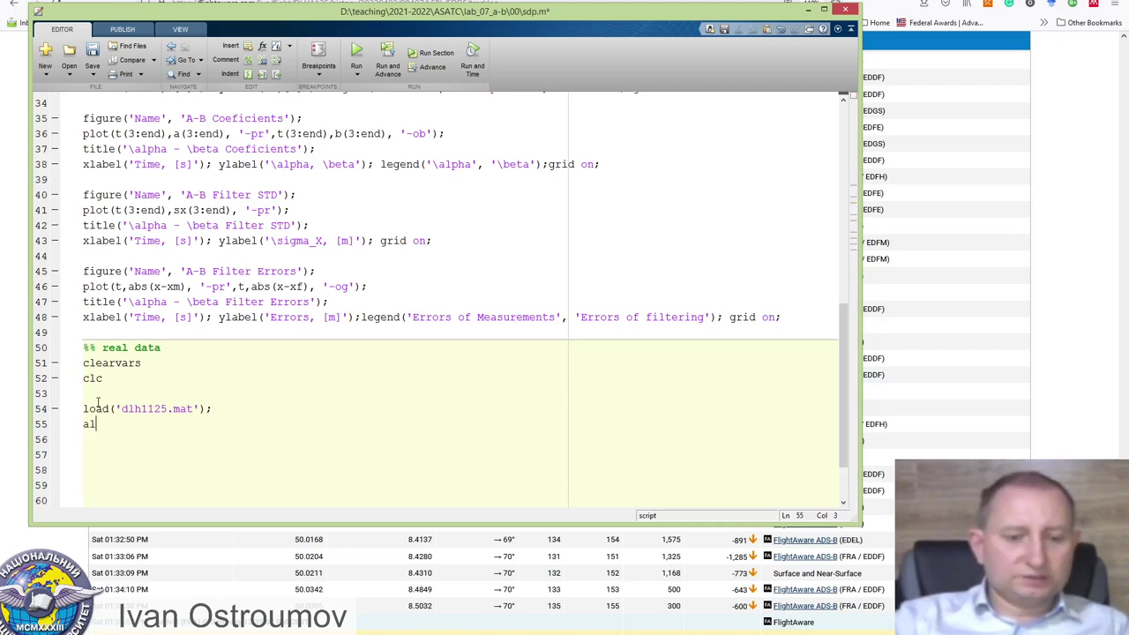
{"action": "type", "text": "t="}
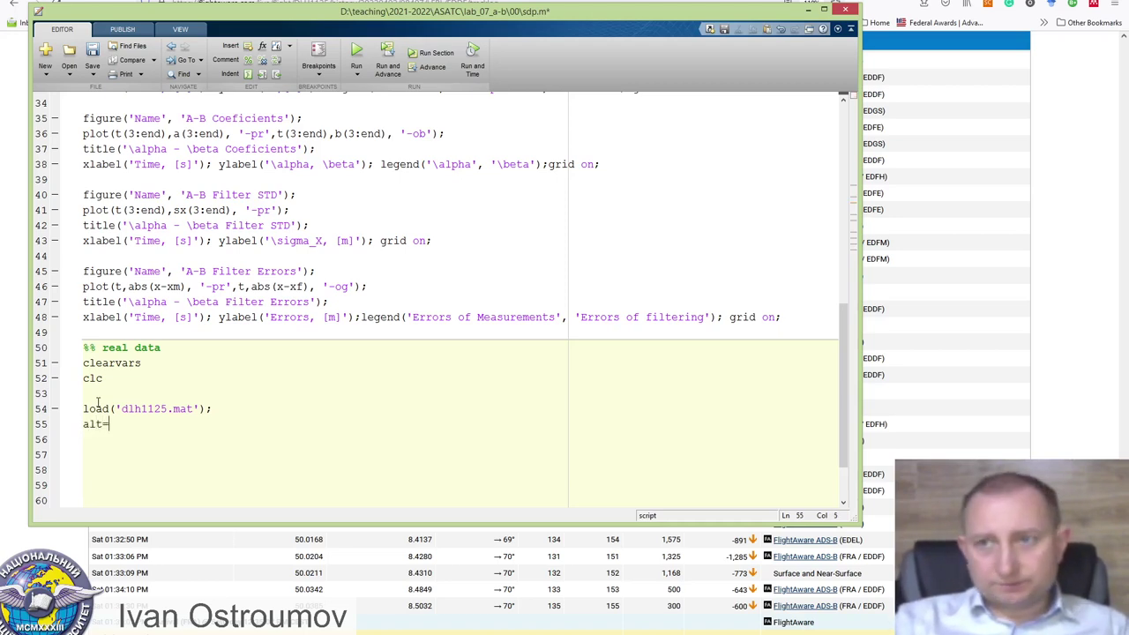
{"action": "type", "text": "al"}
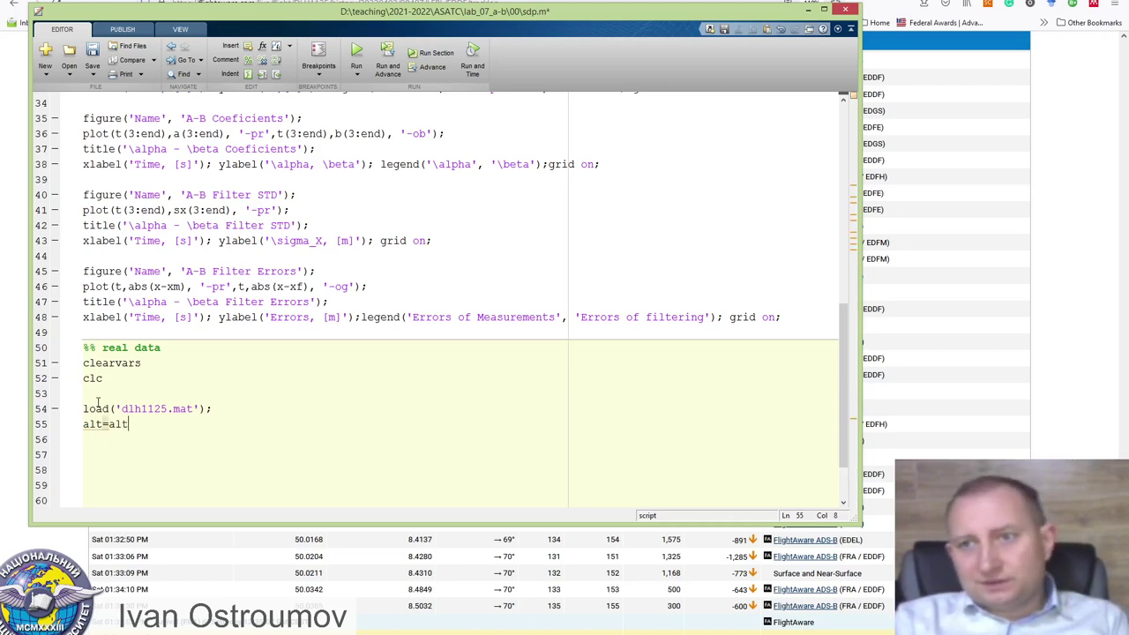
{"action": "type", "text": "t*"}
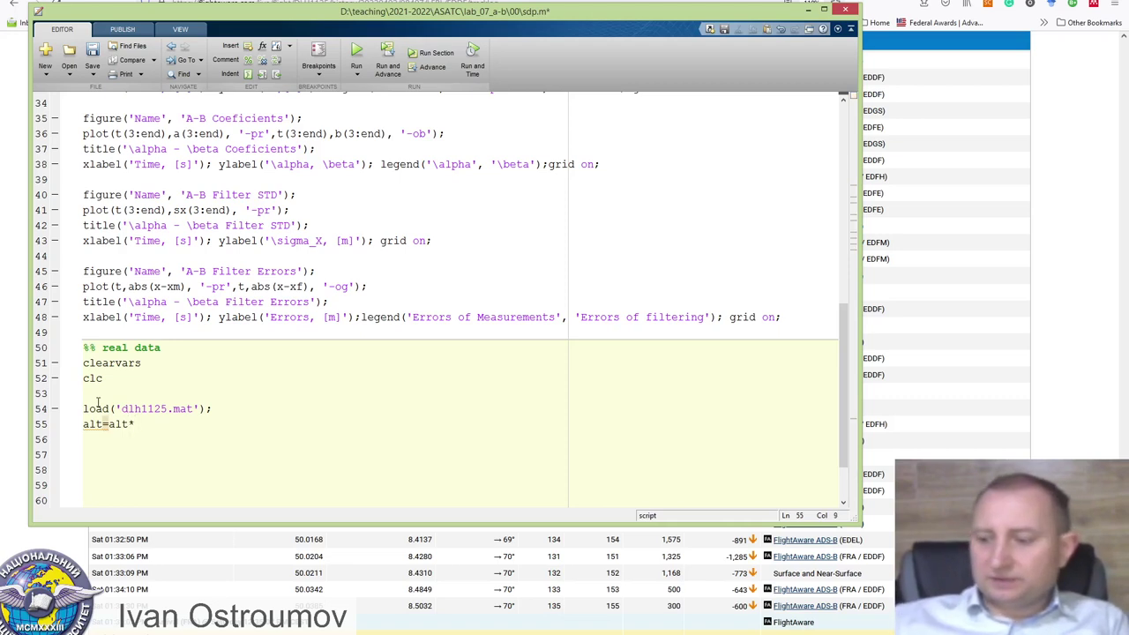